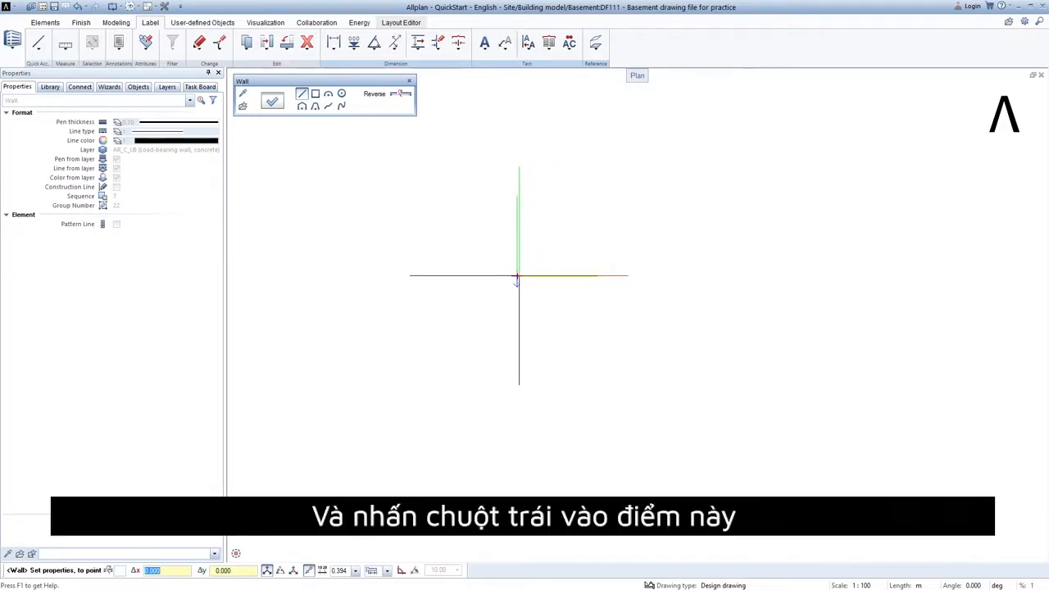
# - Draw the first basement wall from the lower-left to the upper-left corner mark, reversing its layers until the thin insulation layer faces left
pyautogui.click(516, 276)
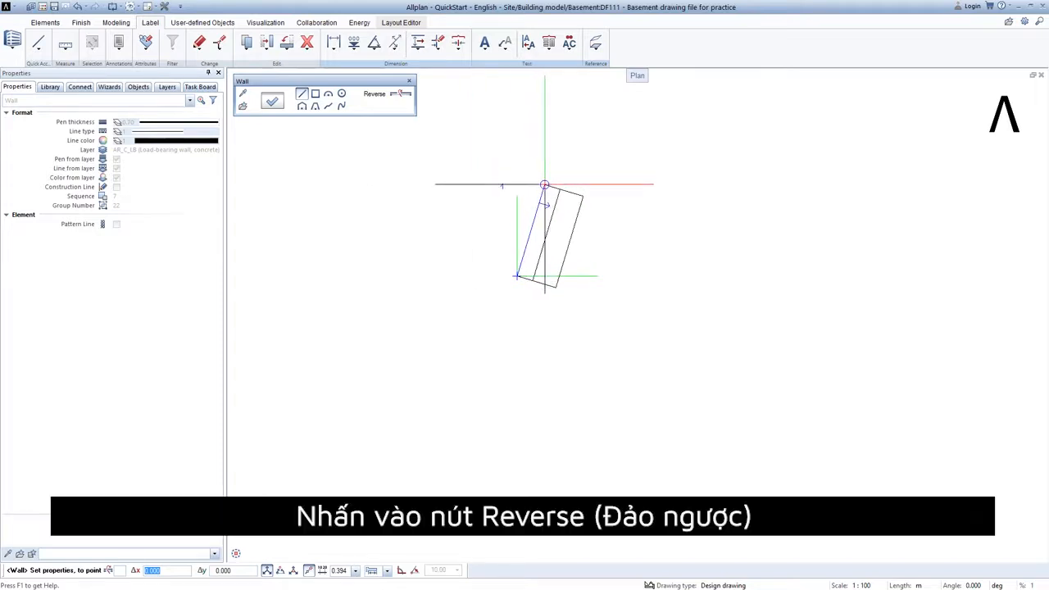
pyautogui.click(404, 95)
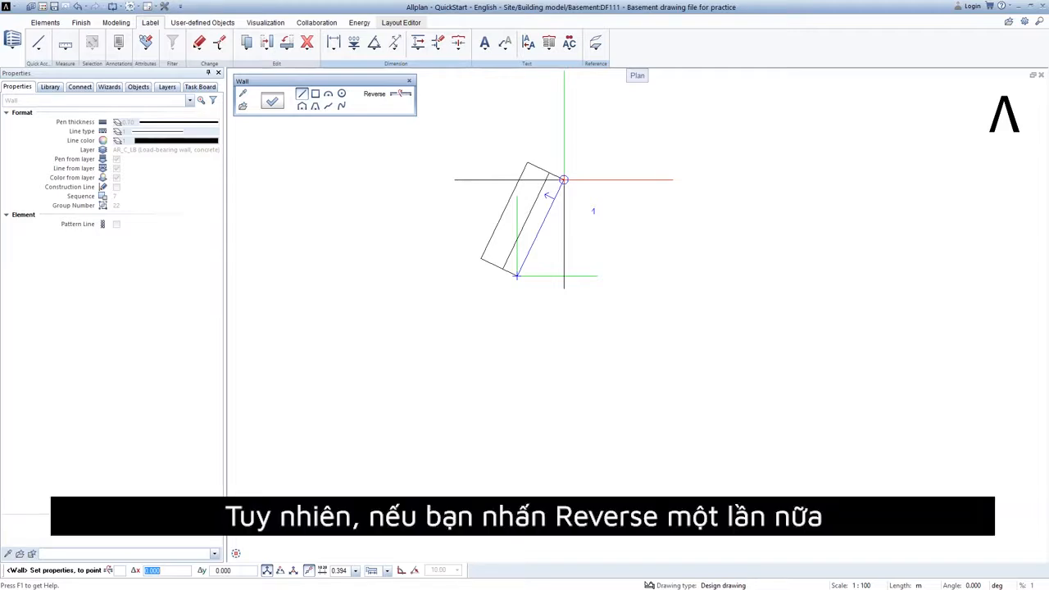
pyautogui.click(402, 94)
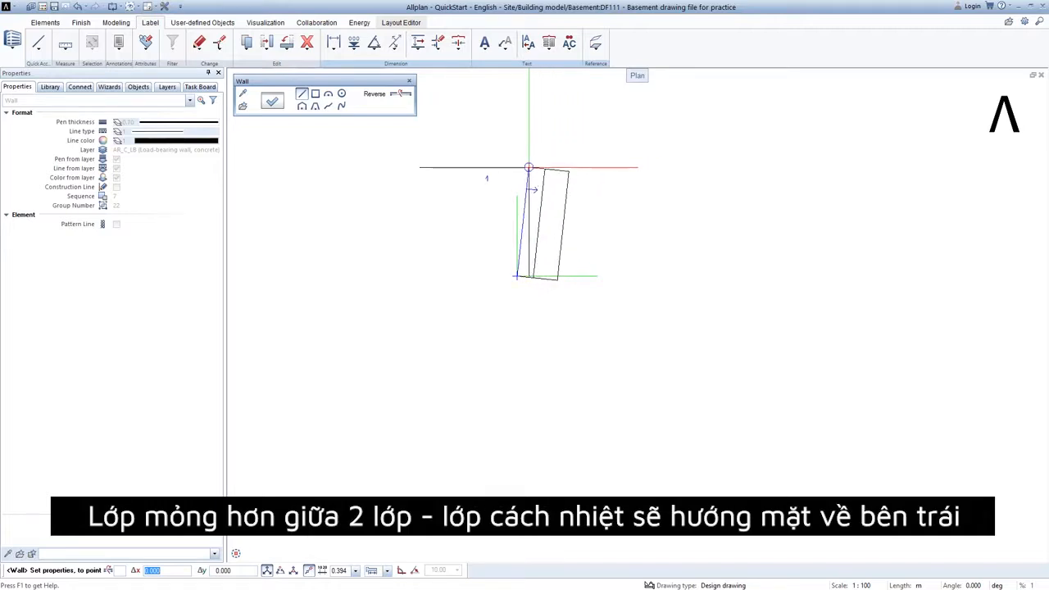
pyautogui.scroll(-2, 524, 168)
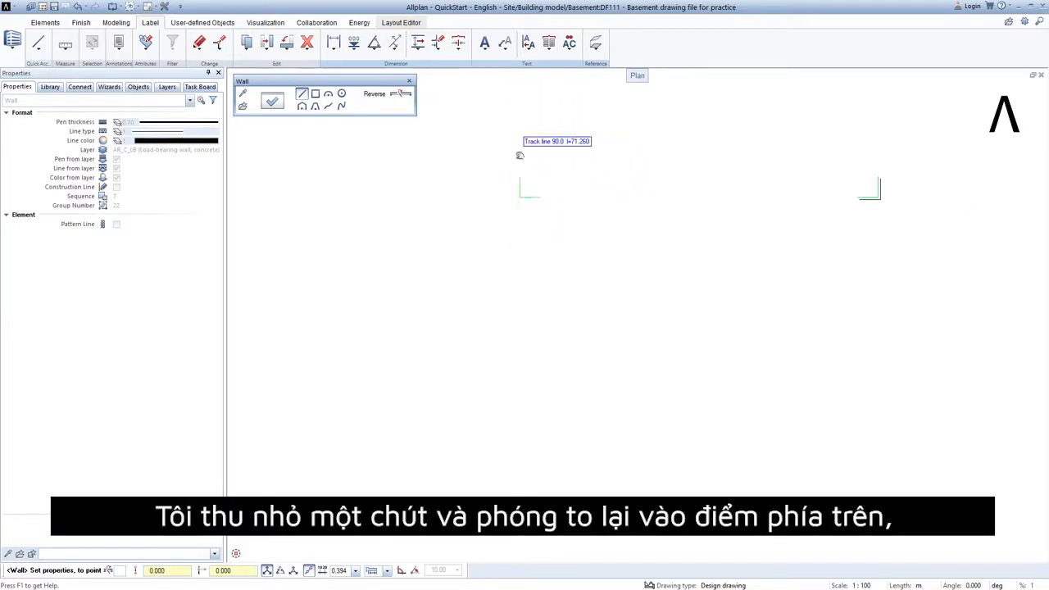
pyautogui.scroll(3, 518, 401)
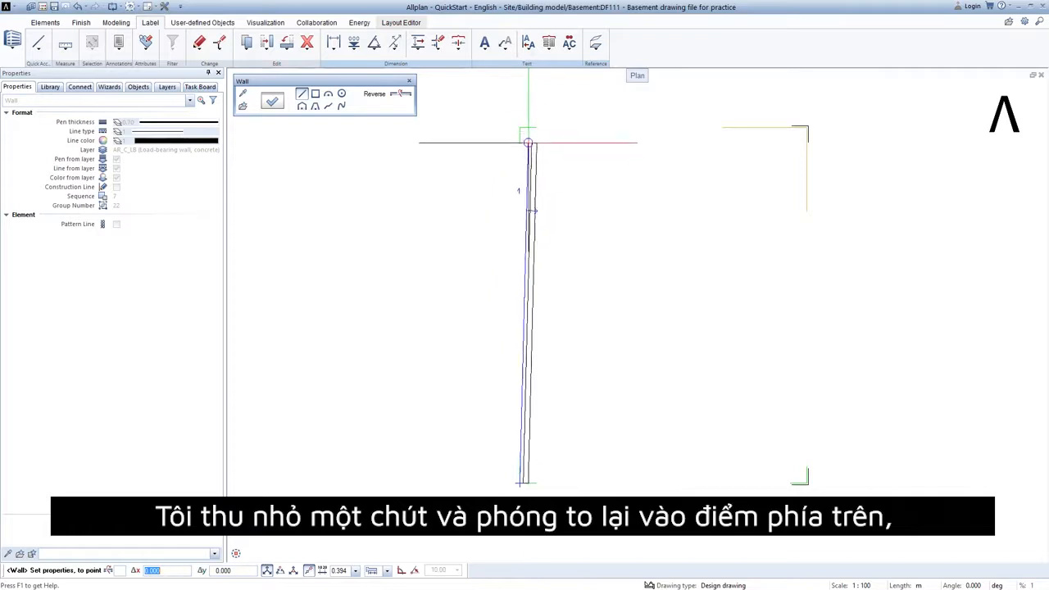
pyautogui.scroll(2, 511, 120)
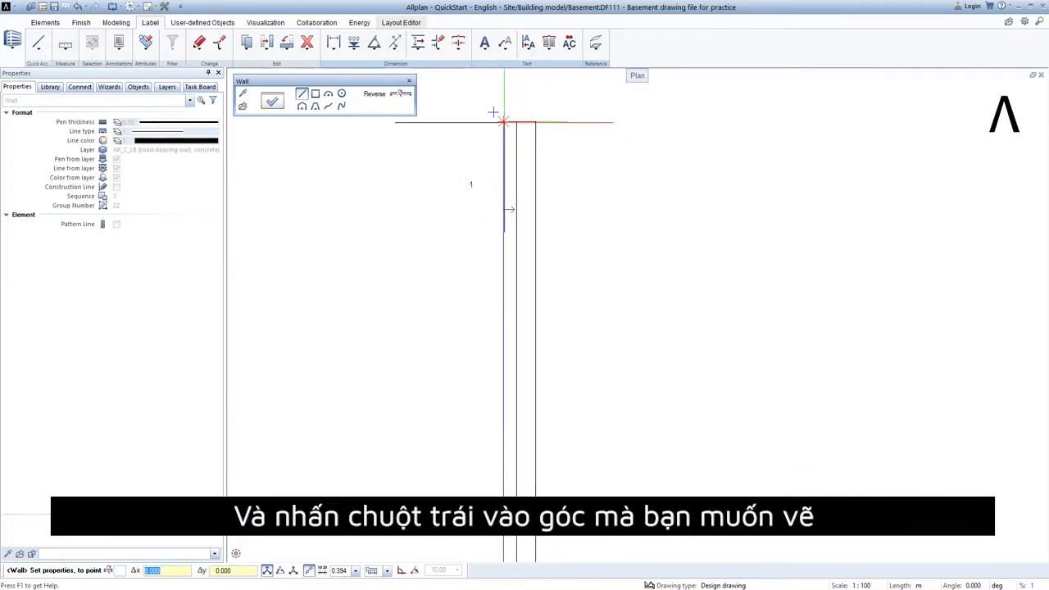
pyautogui.click(504, 122)
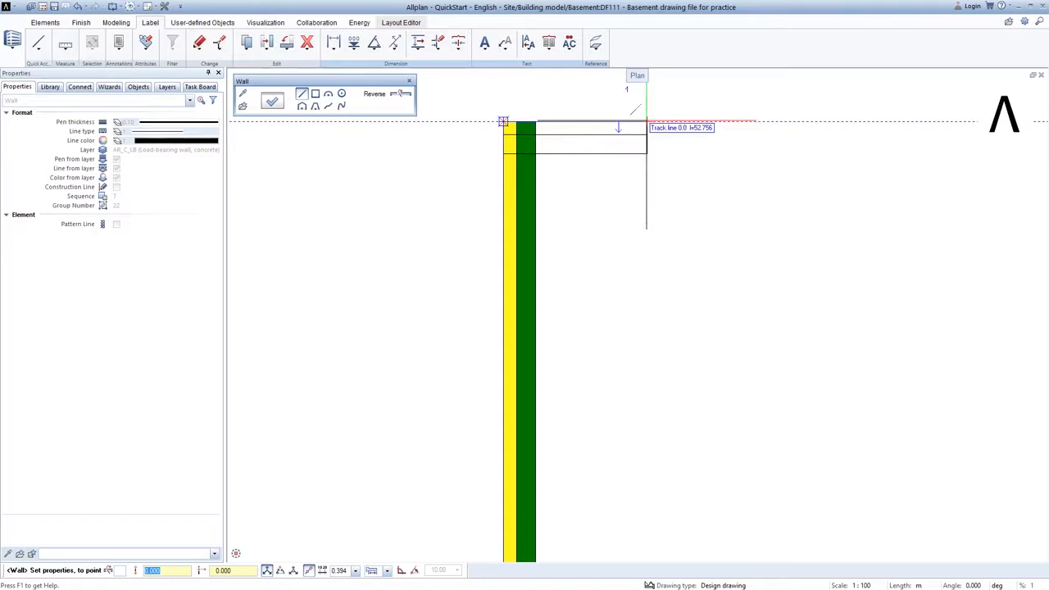
# - Continue the wall horizontally to the upper-right corner mark of the basement outline
pyautogui.scroll(-3, 861, 119)
pyautogui.moveTo(912, 127); pyautogui.dragTo(516, 177, button='middle')
pyautogui.scroll(3, 721, 177)
pyautogui.scroll(4, 729, 179)
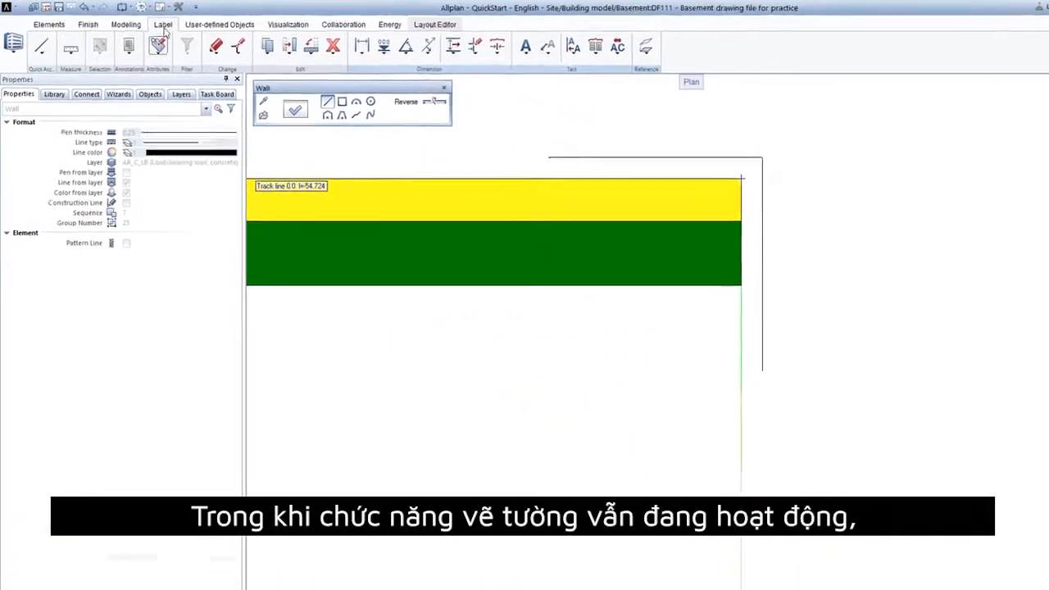
# - Switch to the 2 + 1 Animation Window layout and continue the wall in plan to the lower-right corner mark
pyautogui.click(158, 6)
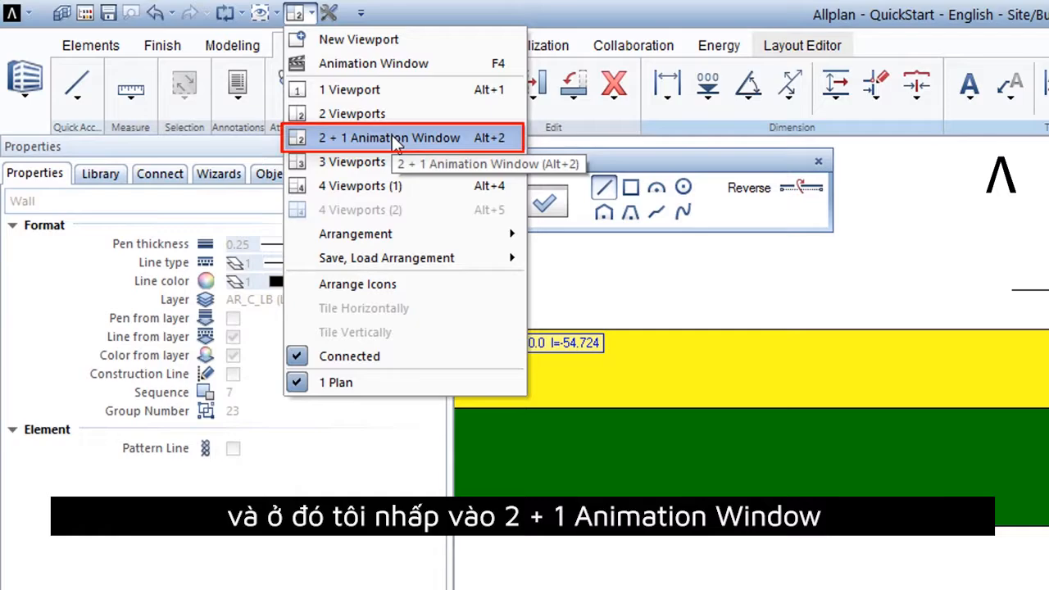
pyautogui.click(392, 138)
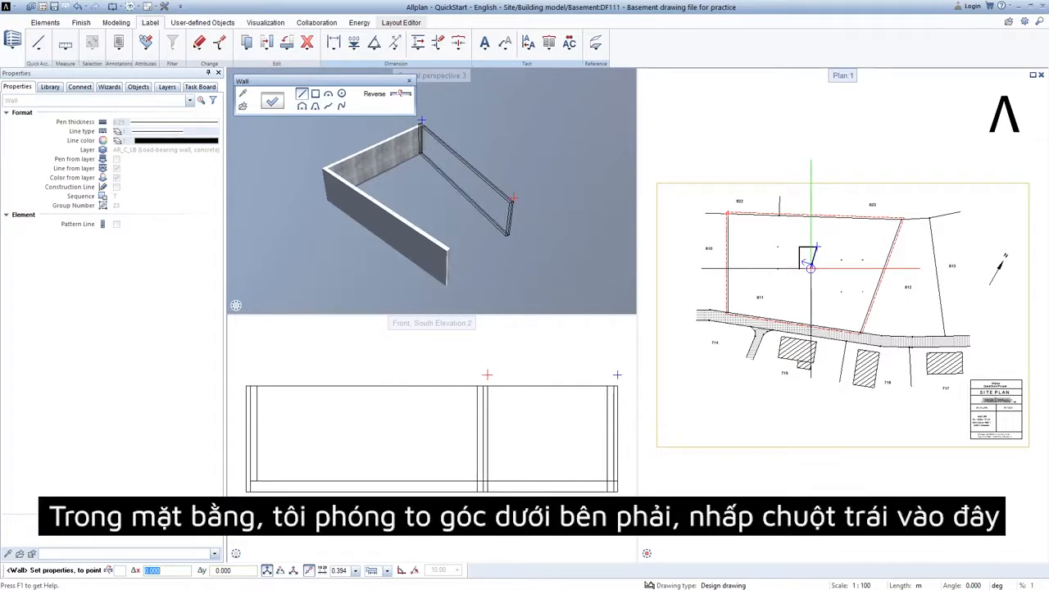
pyautogui.scroll(6, 810, 266)
pyautogui.scroll(5, 805, 259)
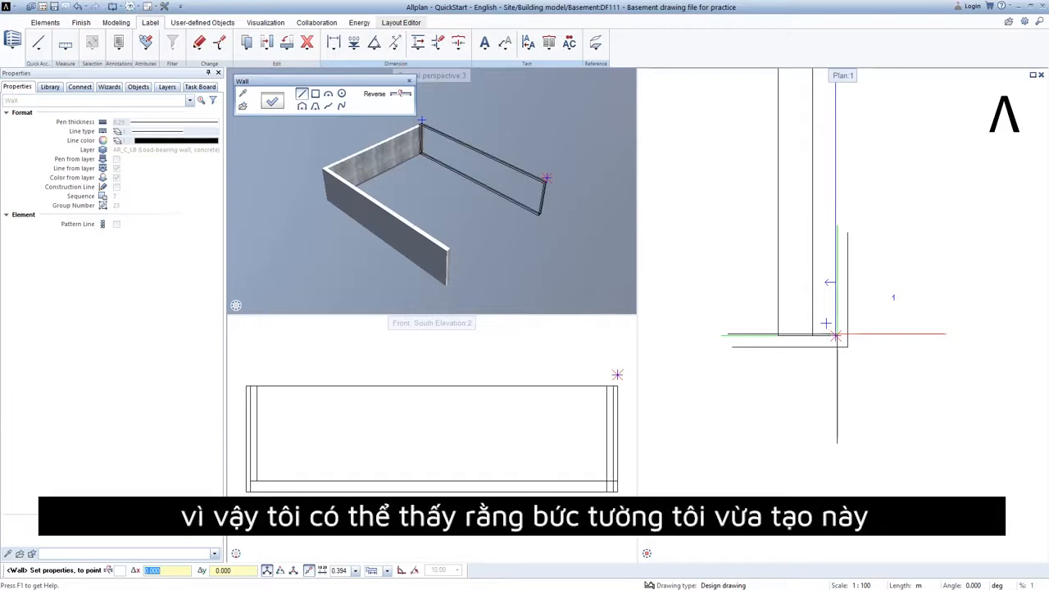
pyautogui.click(835, 337)
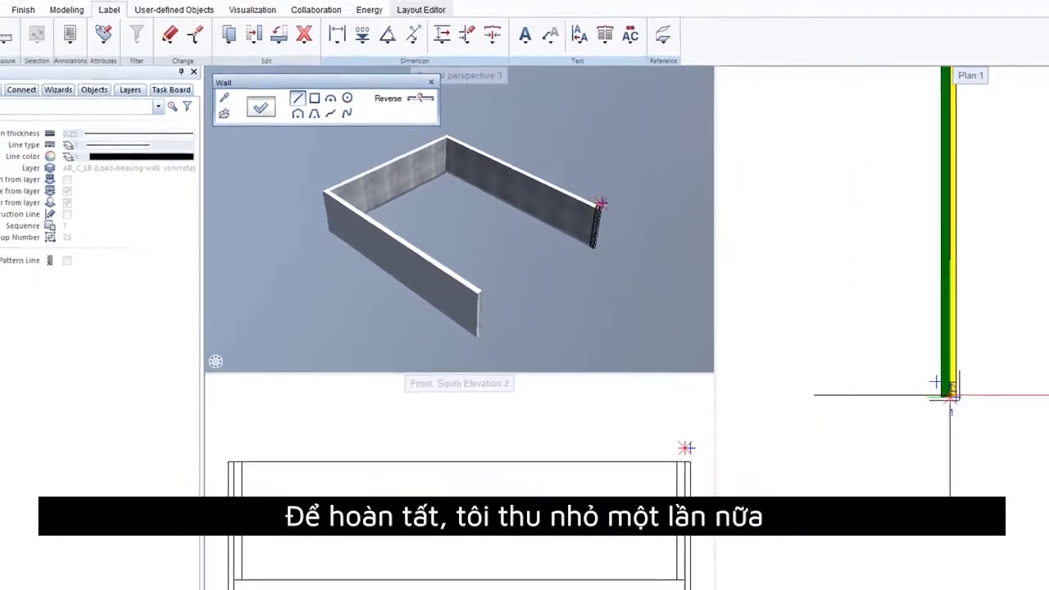
# - Close the basement walls at the lower-left starting corner and finish the Wall command
pyautogui.moveTo(809, 344); pyautogui.dragTo(943, 343, button='middle')
pyautogui.scroll(5, 762, 345)
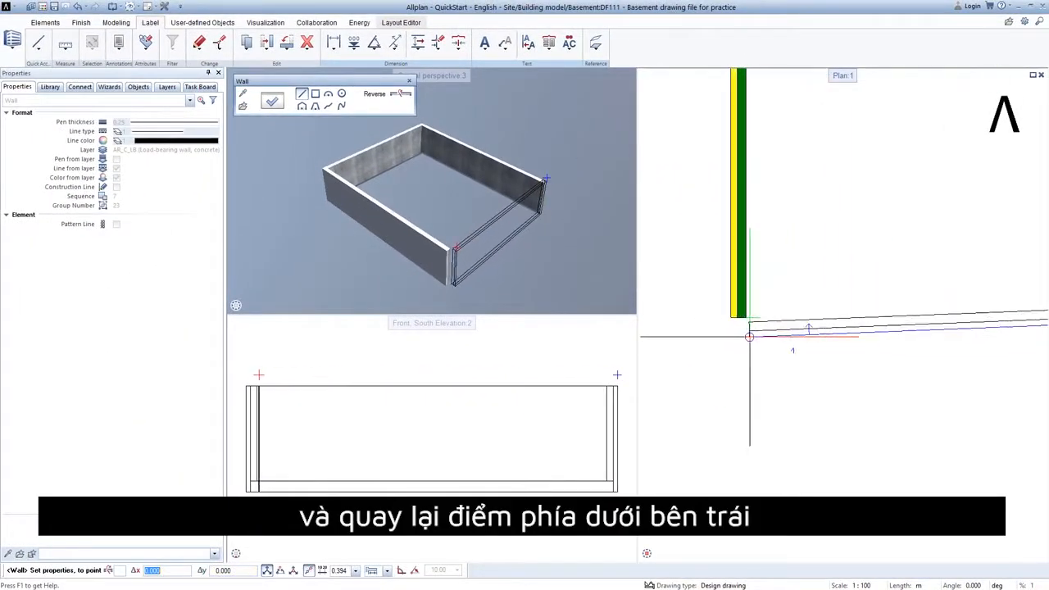
pyautogui.scroll(4, 730, 315)
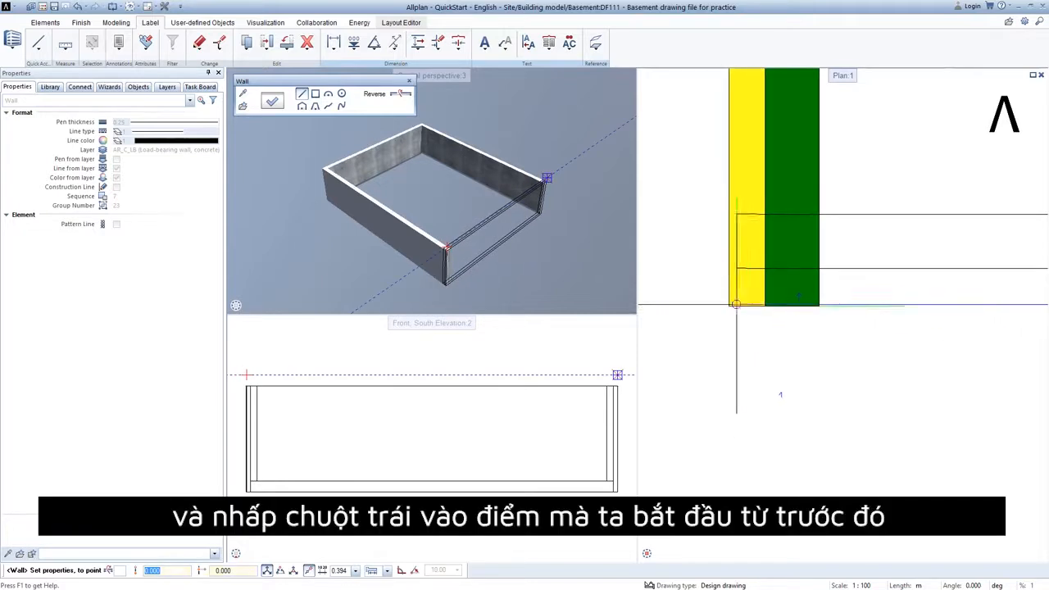
pyautogui.click(728, 306)
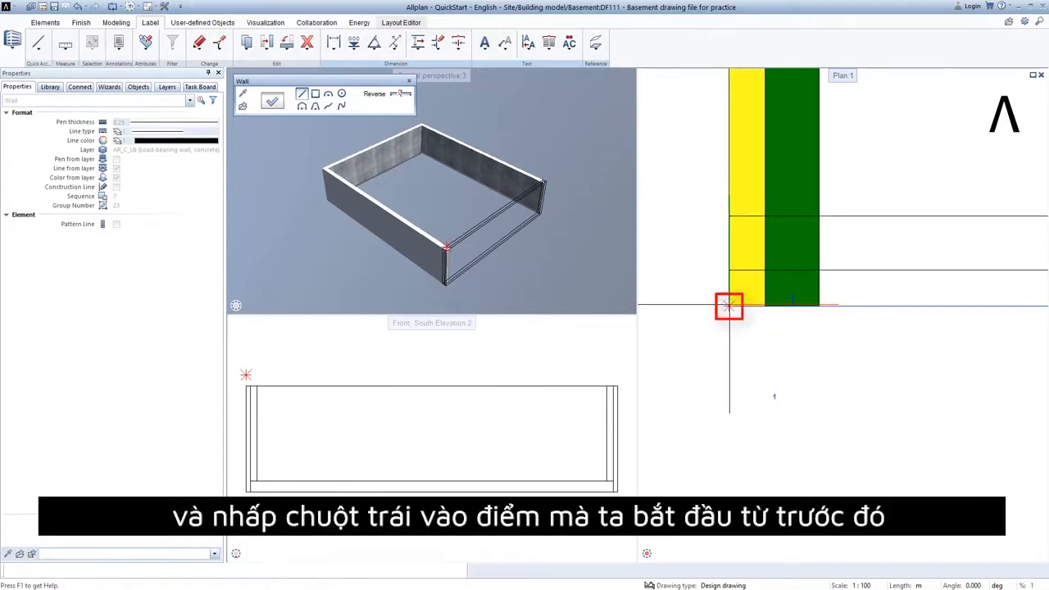
pyautogui.click(728, 305)
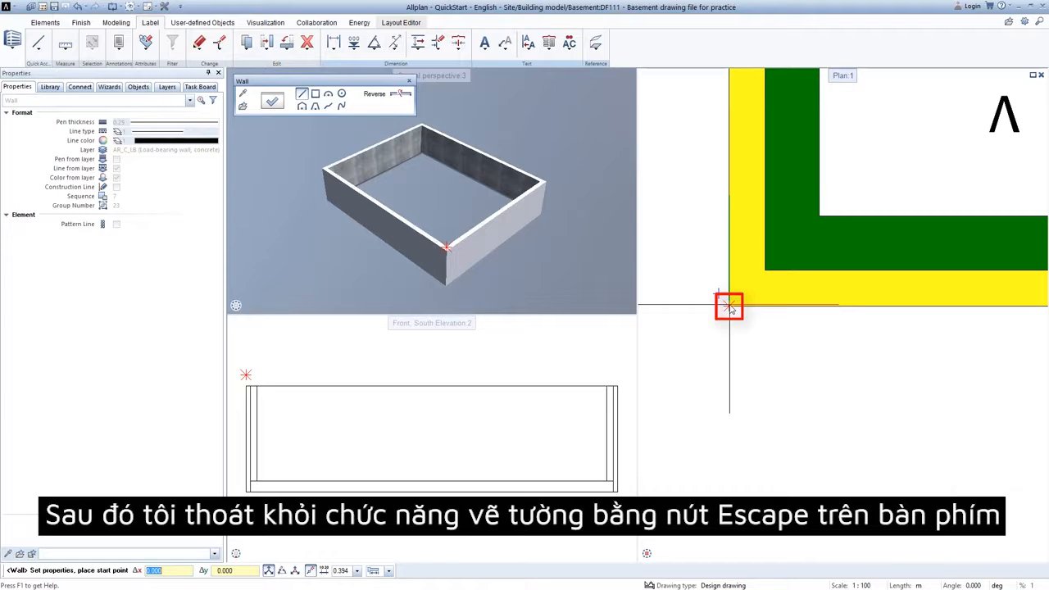
pyautogui.press('Escape')
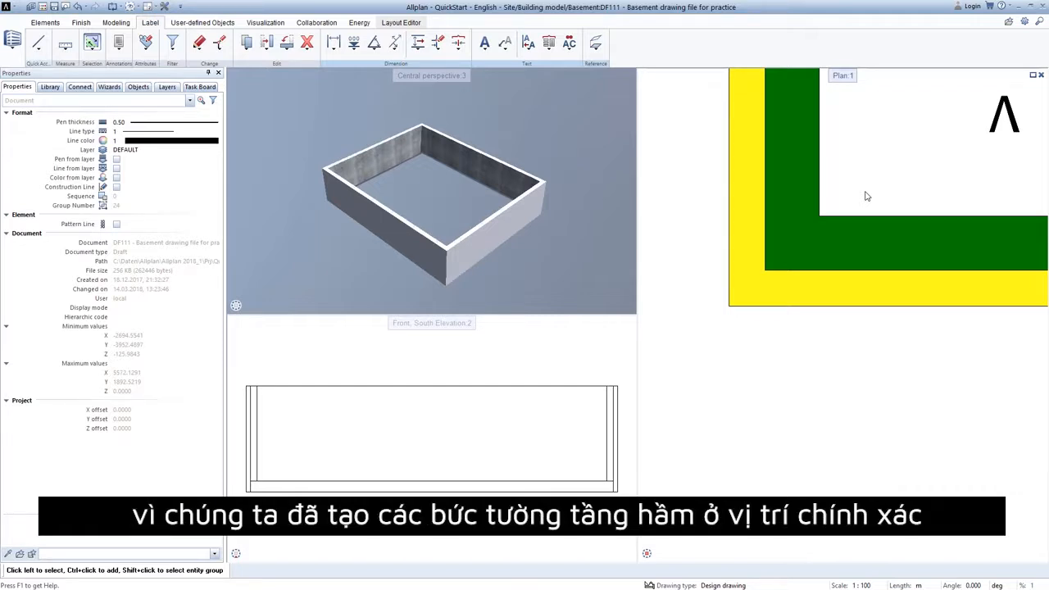
# - Deactivate the Import (PDF, DWG, DXF...) structural level in the building structure and fit the basement walls in the plan viewport
pyautogui.click(42, 6)
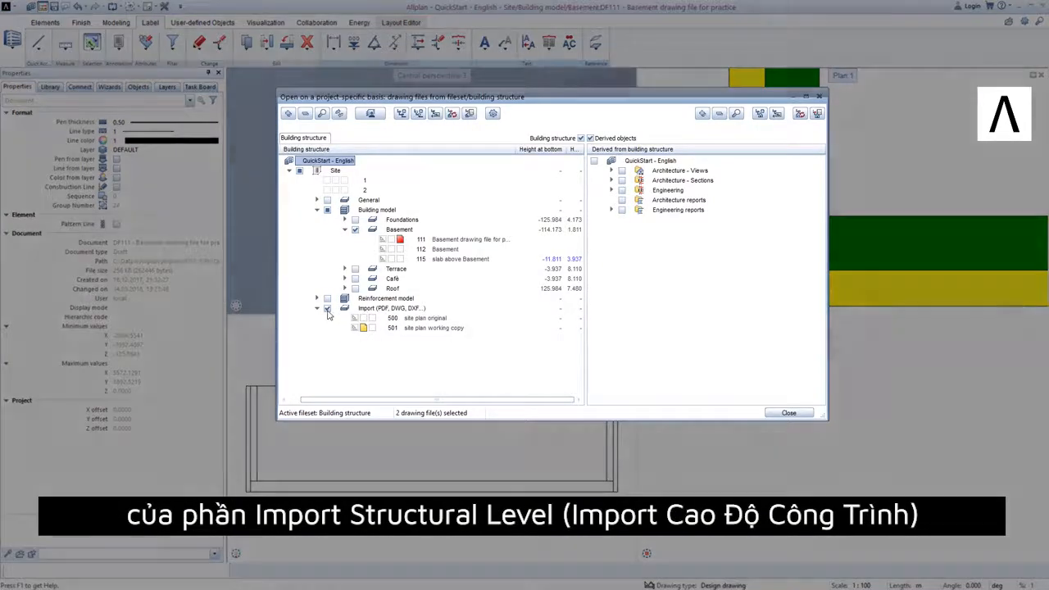
pyautogui.click(327, 309)
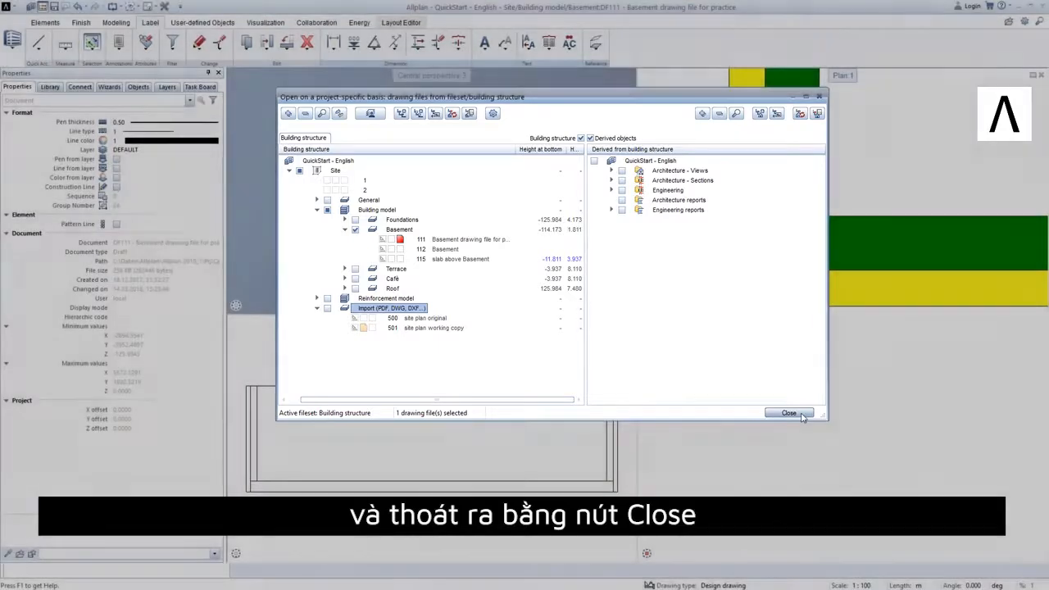
pyautogui.click(791, 413)
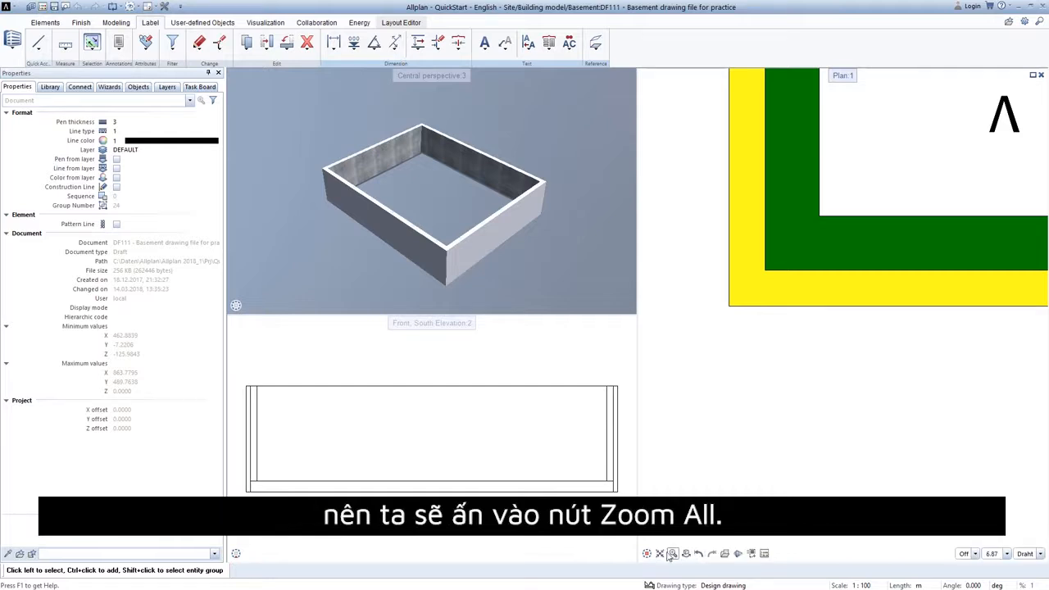
pyautogui.click(660, 554)
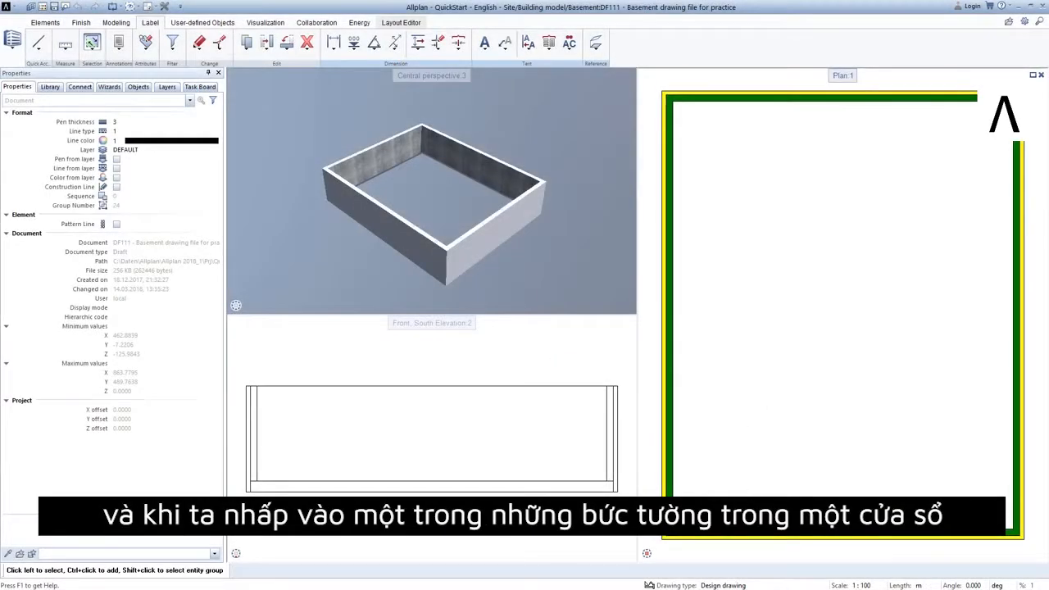
# - Check the lower basement wall's highlighting across the viewports, clear the selection, and swap the front elevation and central perspective viewports
pyautogui.click(761, 539)
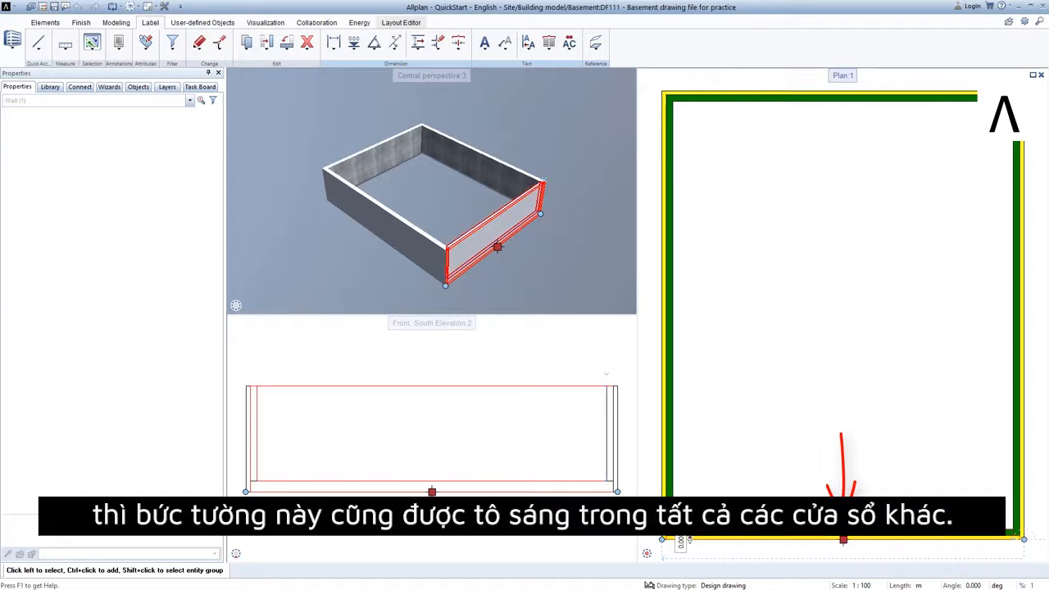
pyautogui.click(760, 489)
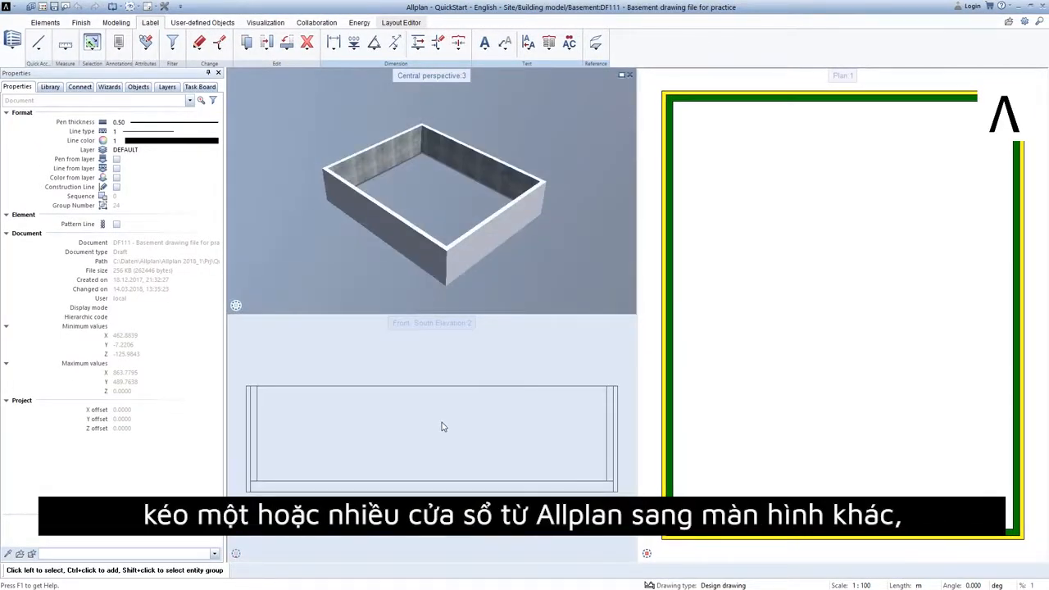
pyautogui.moveTo(441, 422); pyautogui.dragTo(442, 422)
pyautogui.moveTo(435, 326); pyautogui.dragTo(356, 297)
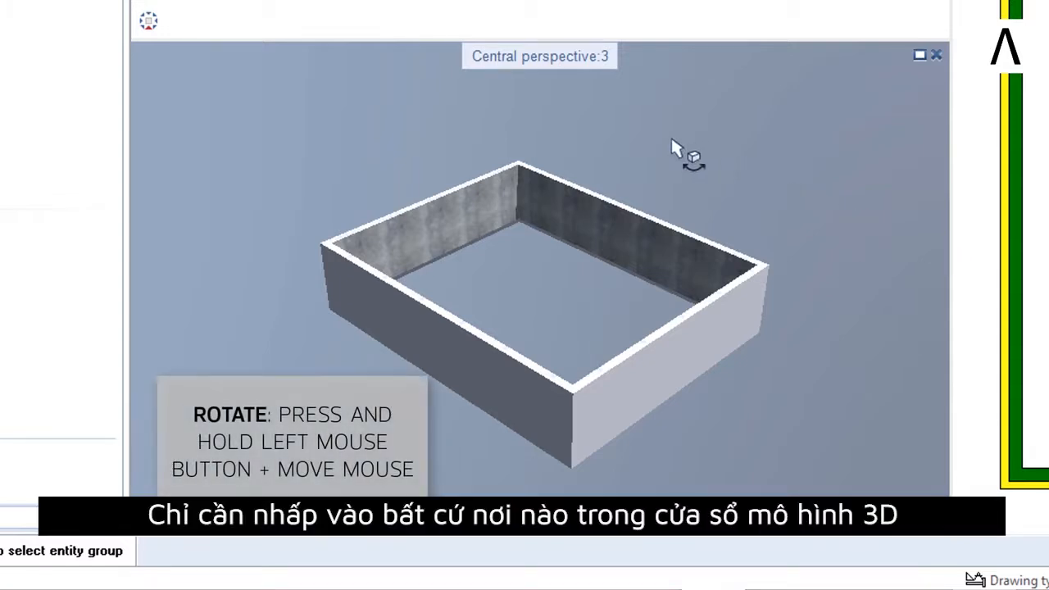
# - Examine the basement walls in the central perspective viewport by rotating, zooming and panning the model
pyautogui.moveTo(671, 141); pyautogui.dragTo(650, 92)
pyautogui.moveTo(778, 102); pyautogui.dragTo(703, 124)
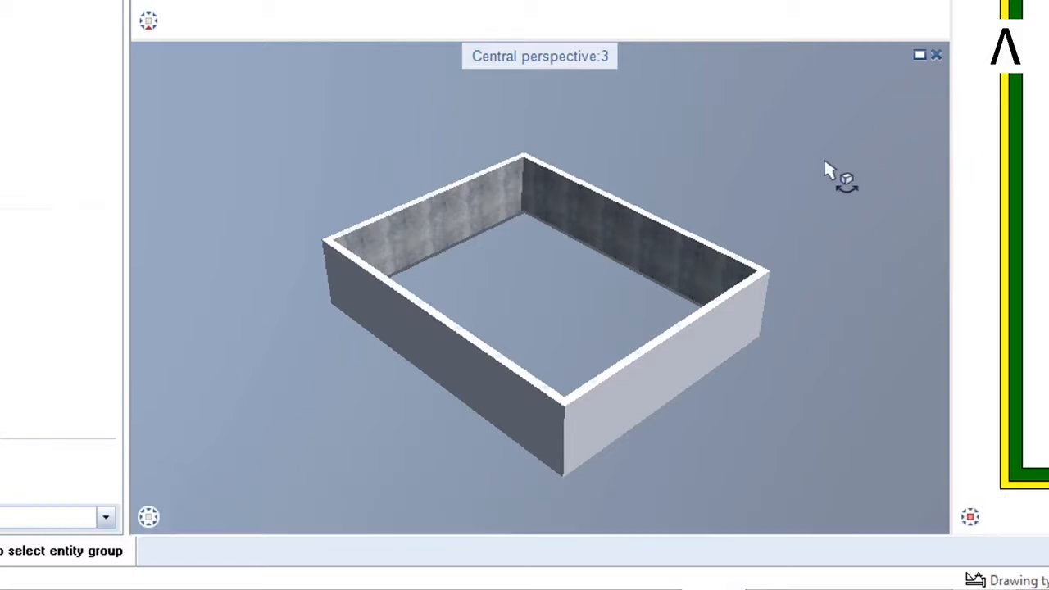
pyautogui.moveTo(824, 161); pyautogui.dragTo(831, 194)
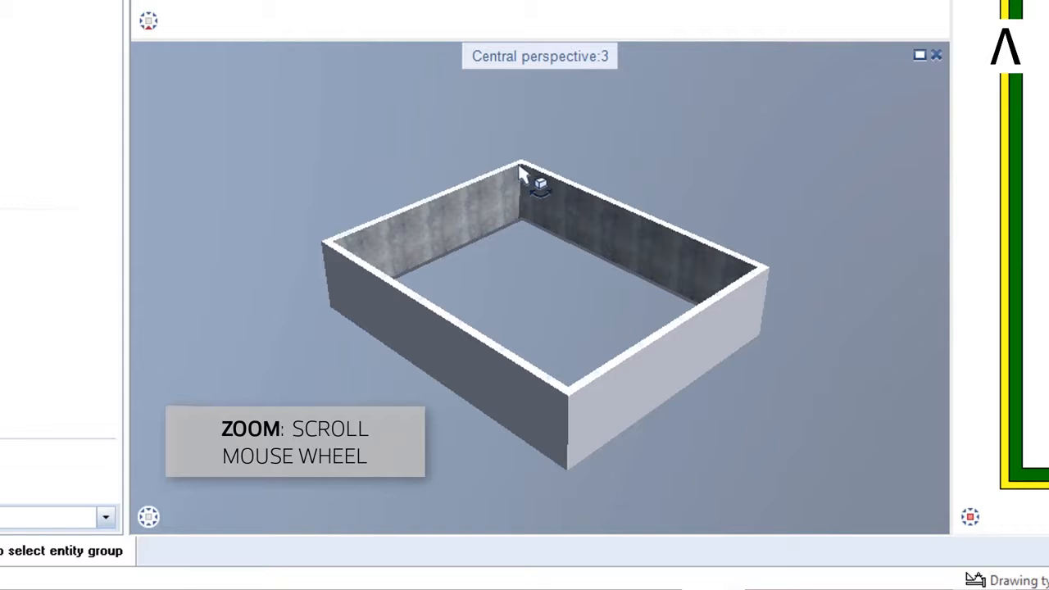
pyautogui.scroll(5, 520, 168)
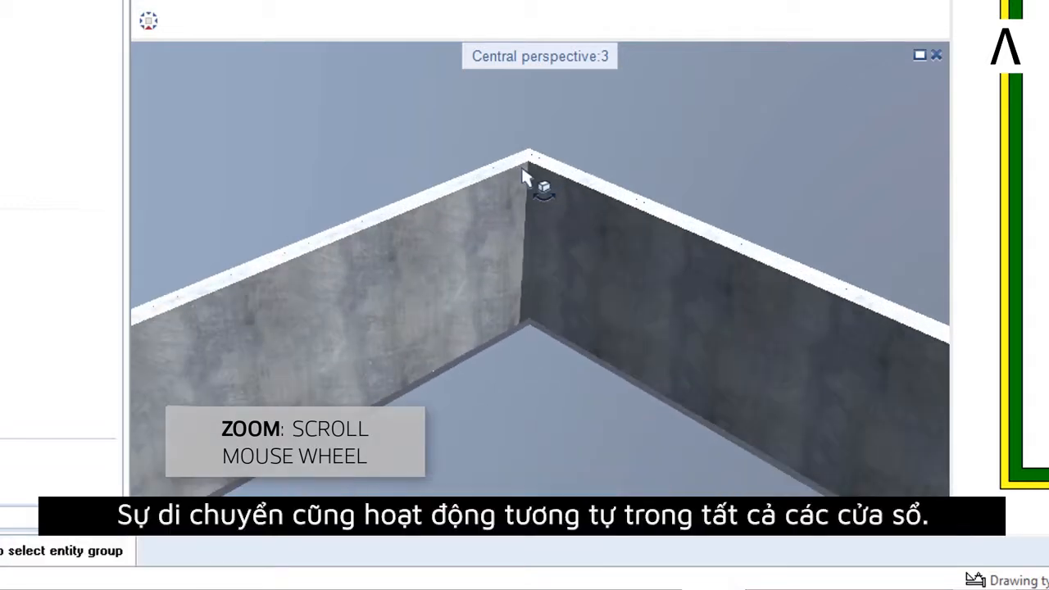
pyautogui.scroll(-6, 523, 174)
pyautogui.scroll(4, 523, 174)
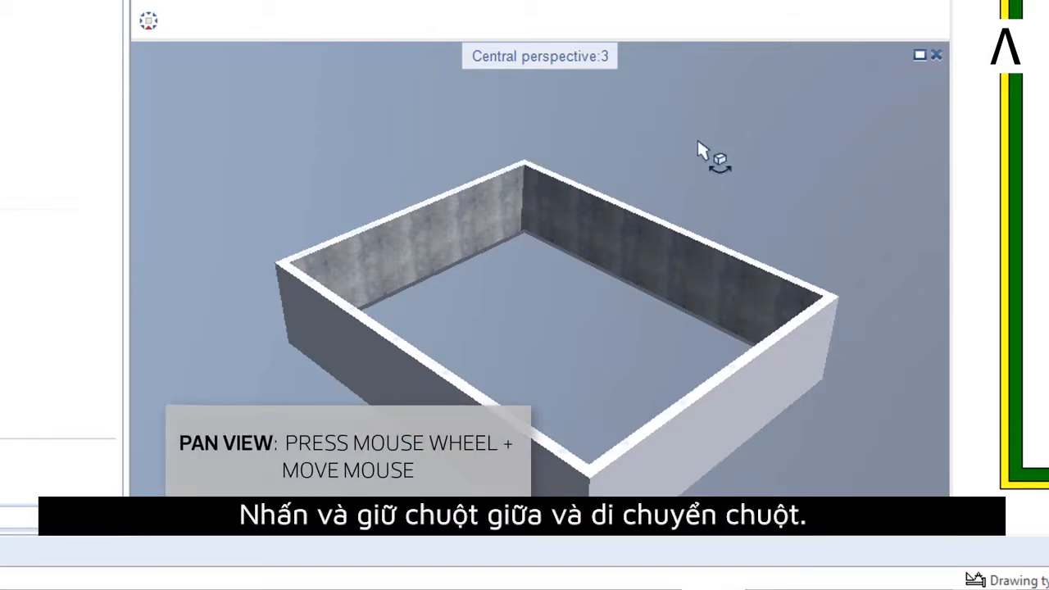
pyautogui.moveTo(697, 144); pyautogui.dragTo(771, 119, button='middle')
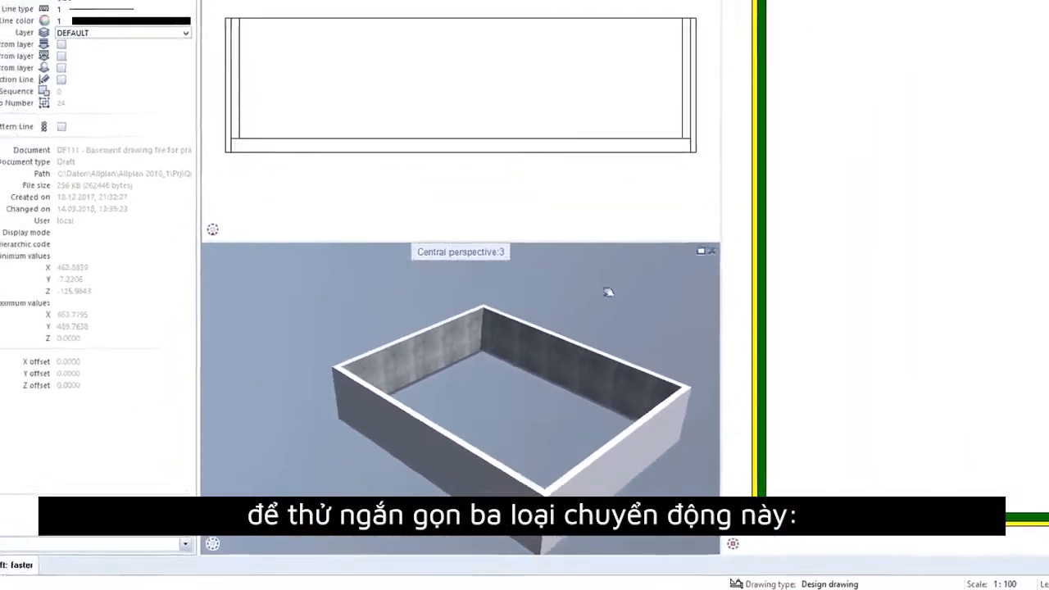
pyautogui.moveTo(608, 292)
pyautogui.mouseDown(button='middle')
pyautogui.moveTo(471, 293)
pyautogui.moveTo(604, 293)
pyautogui.mouseUp(button='middle')
pyautogui.moveTo(530, 353); pyautogui.dragTo(495, 354, button='middle')
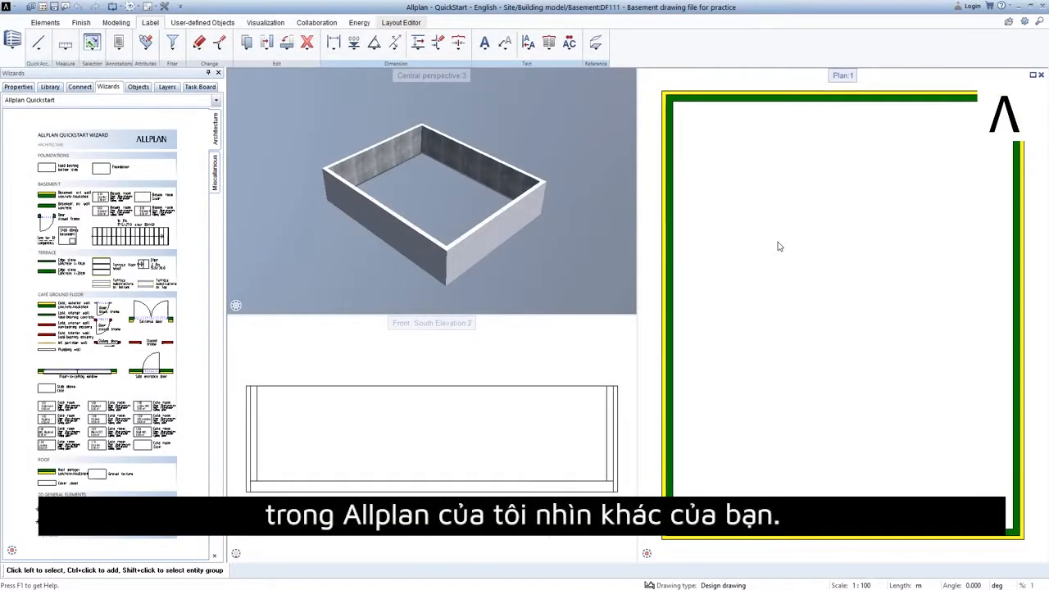
# - Switch to a single plan viewport and check the crosshairs display with the Horizontal Text tool without placing text
pyautogui.click(148, 6)
pyautogui.click(175, 45)
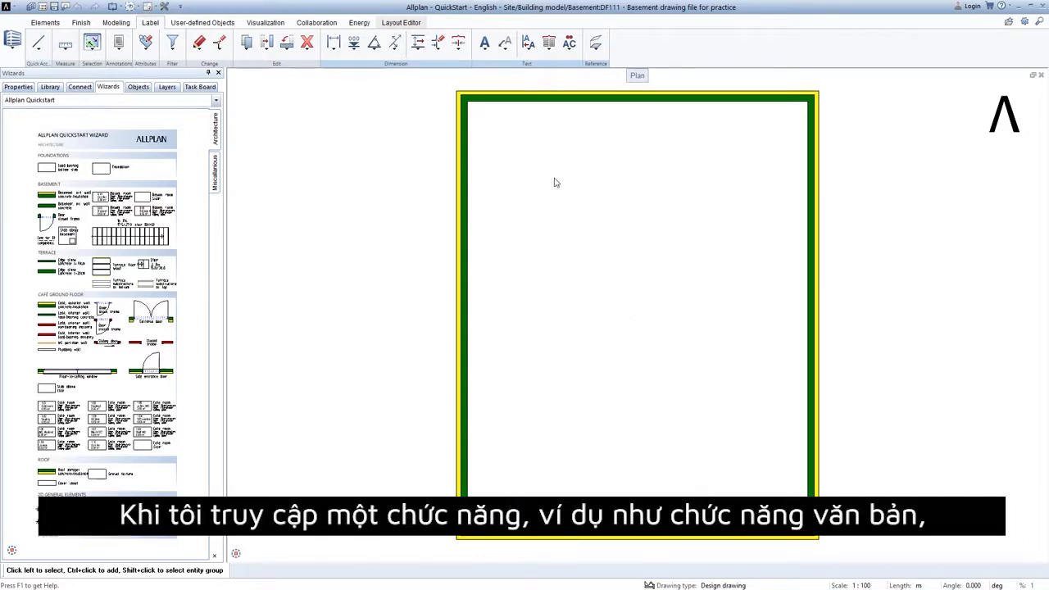
pyautogui.click(484, 43)
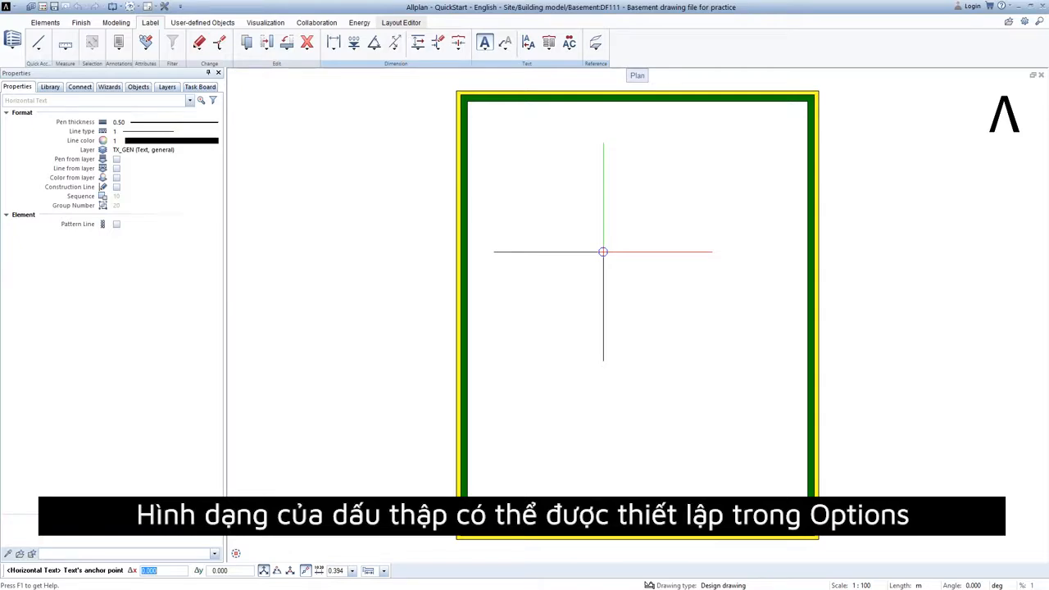
pyautogui.press('Escape')
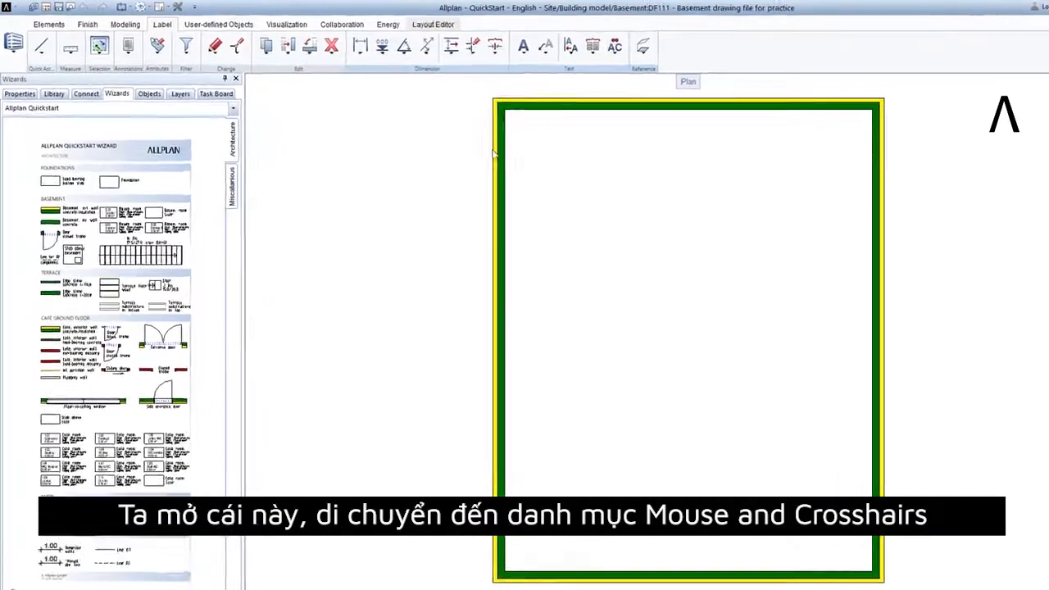
# - Review the size choices for the crosshairs in the Mouse and crosshairs options, then cancel without applying any change
pyautogui.click(175, 7)
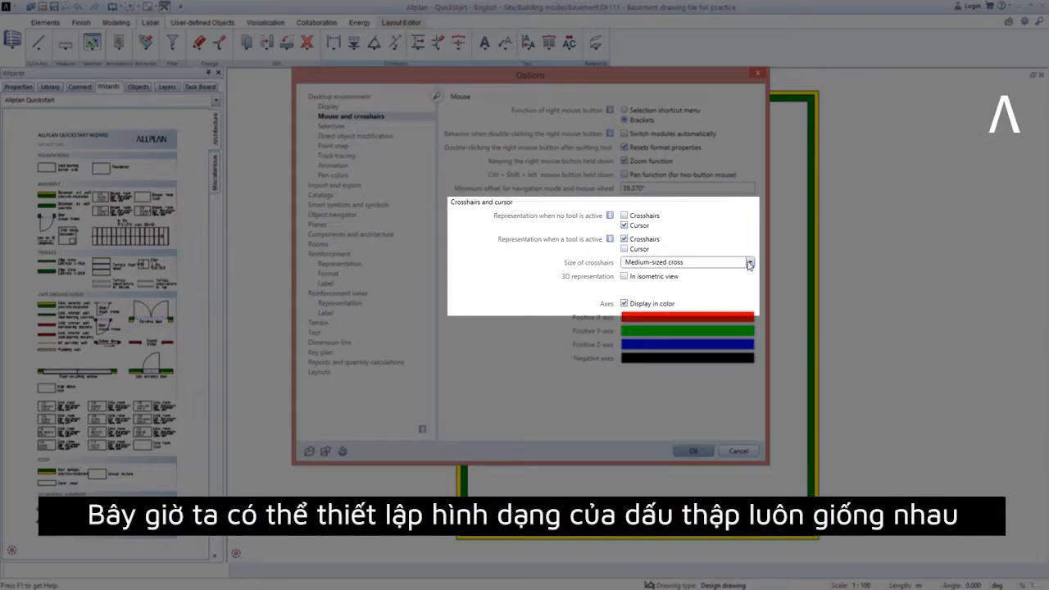
pyautogui.click(749, 263)
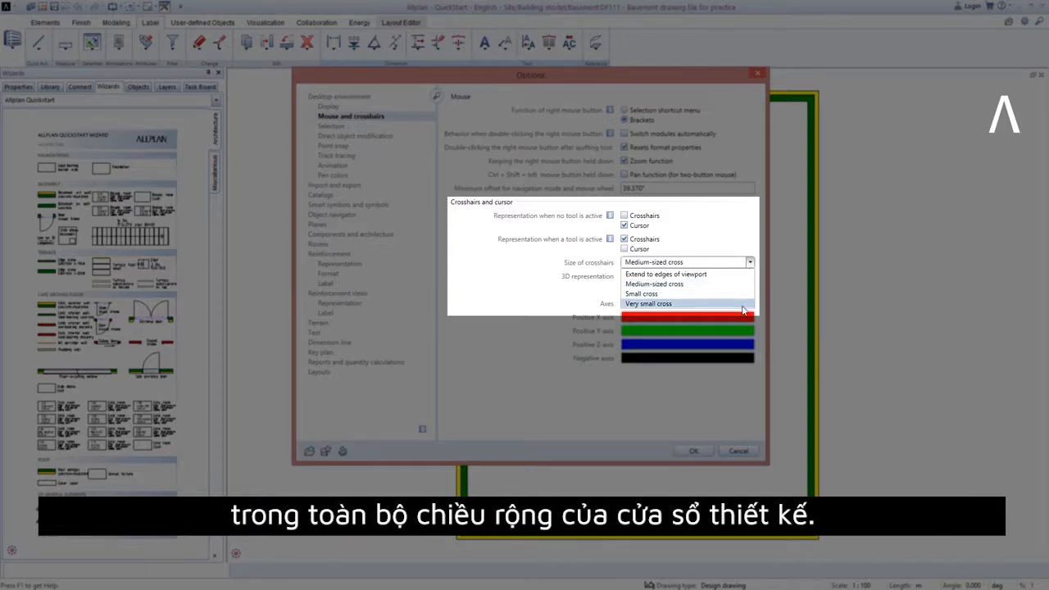
pyautogui.click(731, 264)
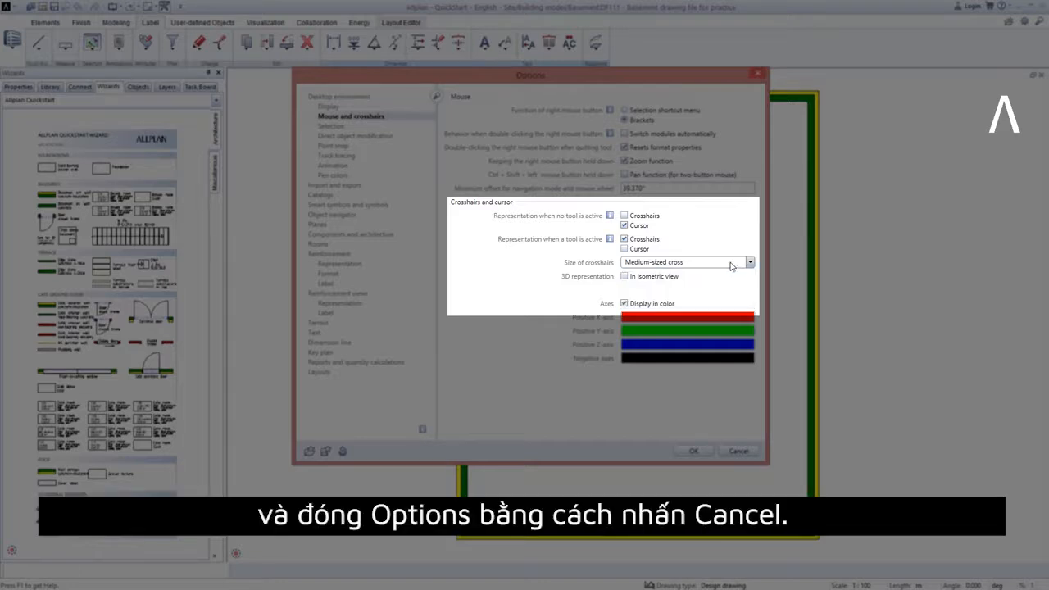
pyautogui.click(739, 451)
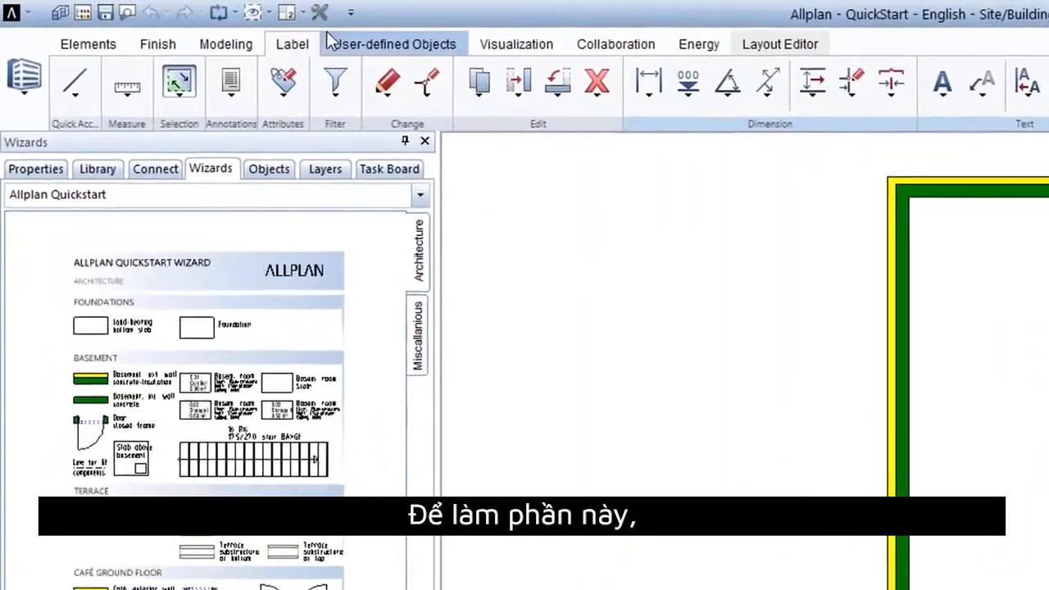
# - Switch to the 2 + 1 Animation Window layout and make drawing file 101, Foundations drawing file for practice, current in the building structure
pyautogui.click(305, 19)
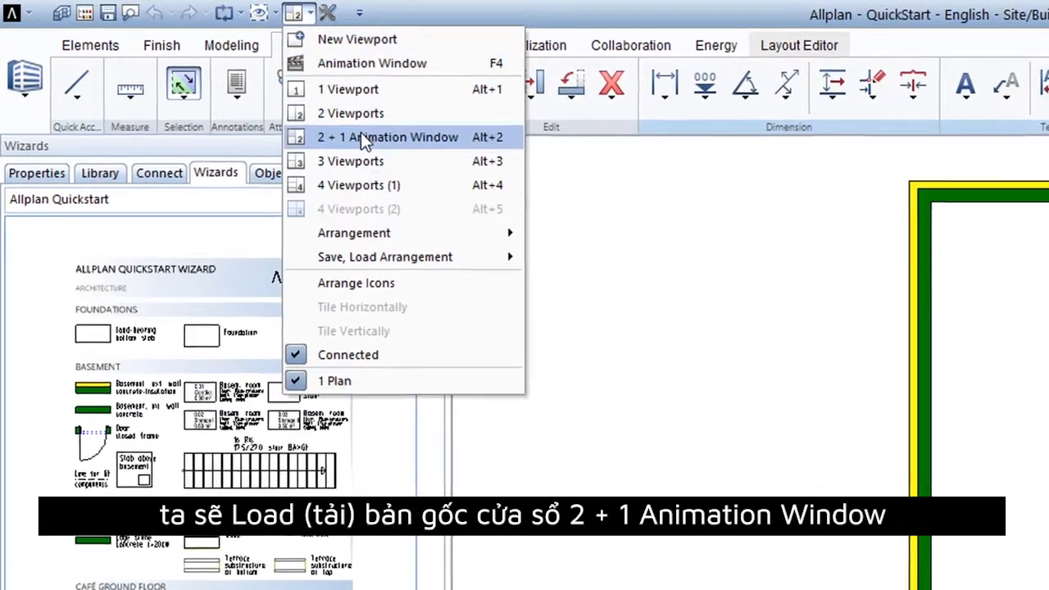
pyautogui.click(361, 136)
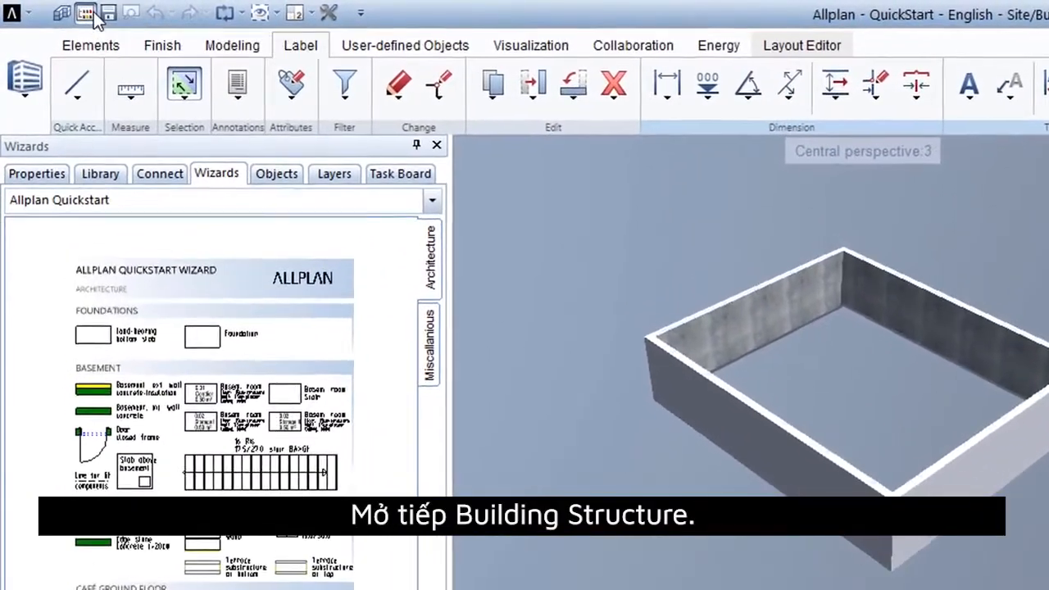
pyautogui.click(65, 11)
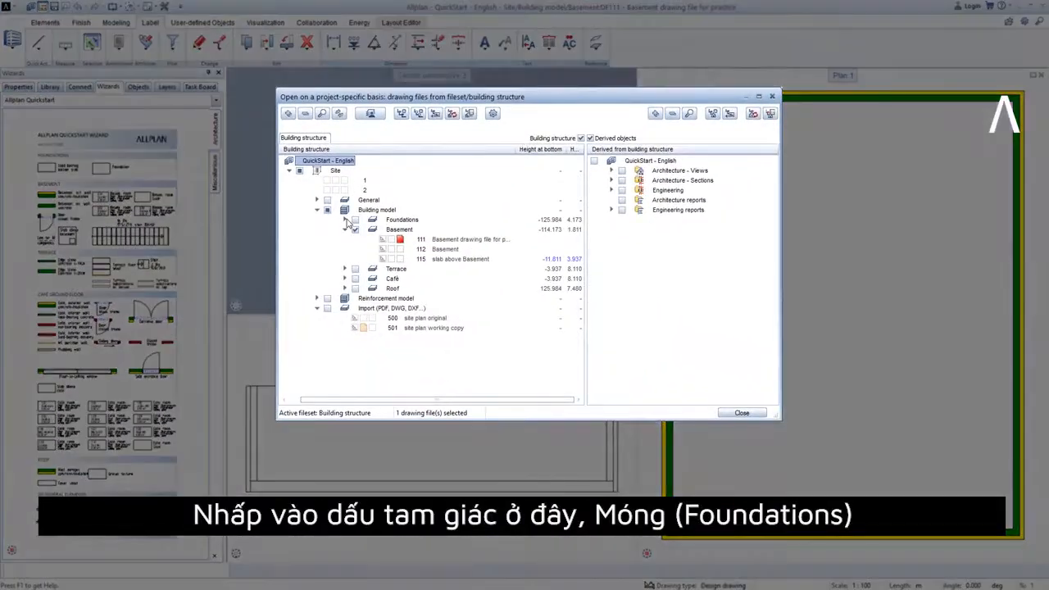
pyautogui.click(382, 244)
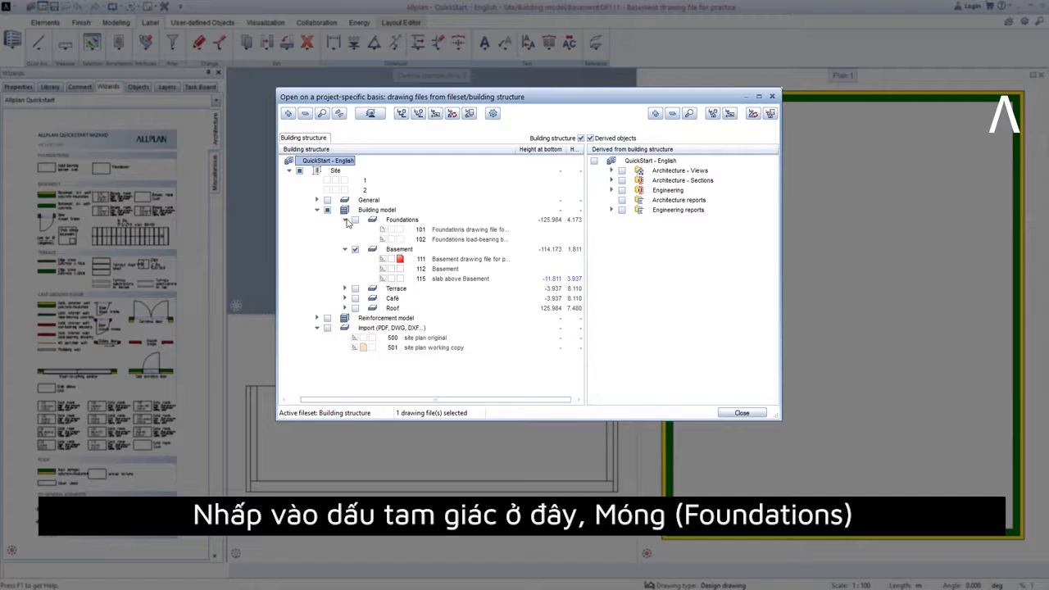
pyautogui.click(400, 230)
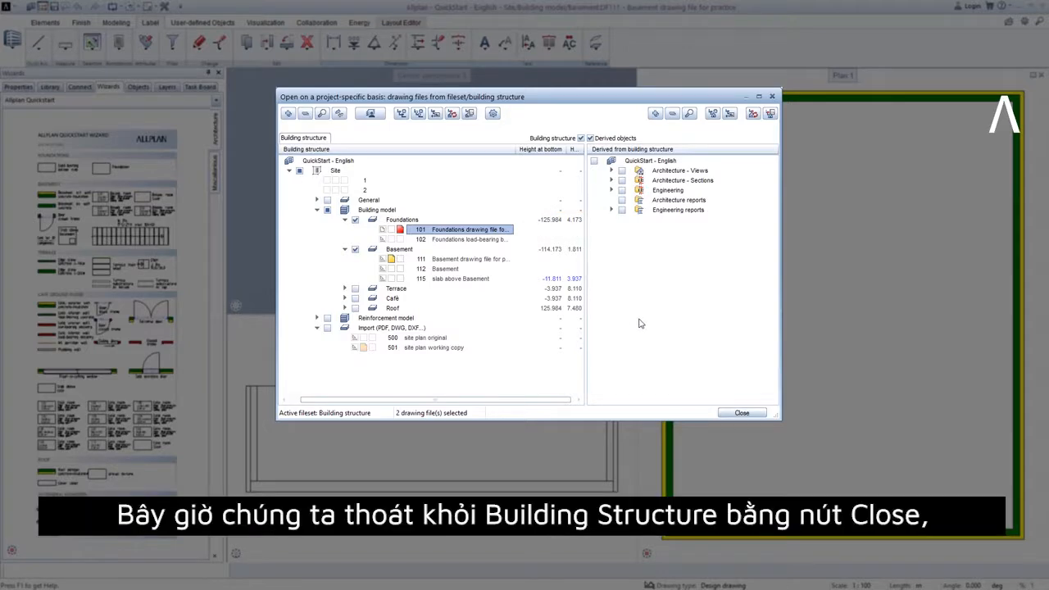
pyautogui.click(737, 412)
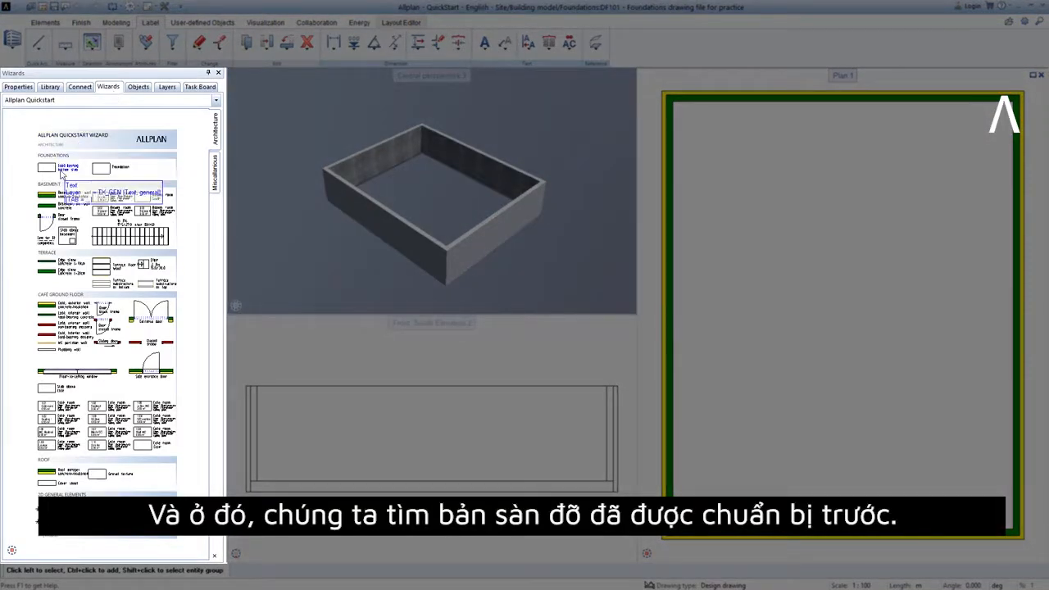
# - Adopt the load-bearing bottom slab from the Quickstart wizard and start it at the lower-left outer corner of the concrete wall layer in plan
pyautogui.scroll(1, 51, 167)
pyautogui.scroll(3, 41, 176)
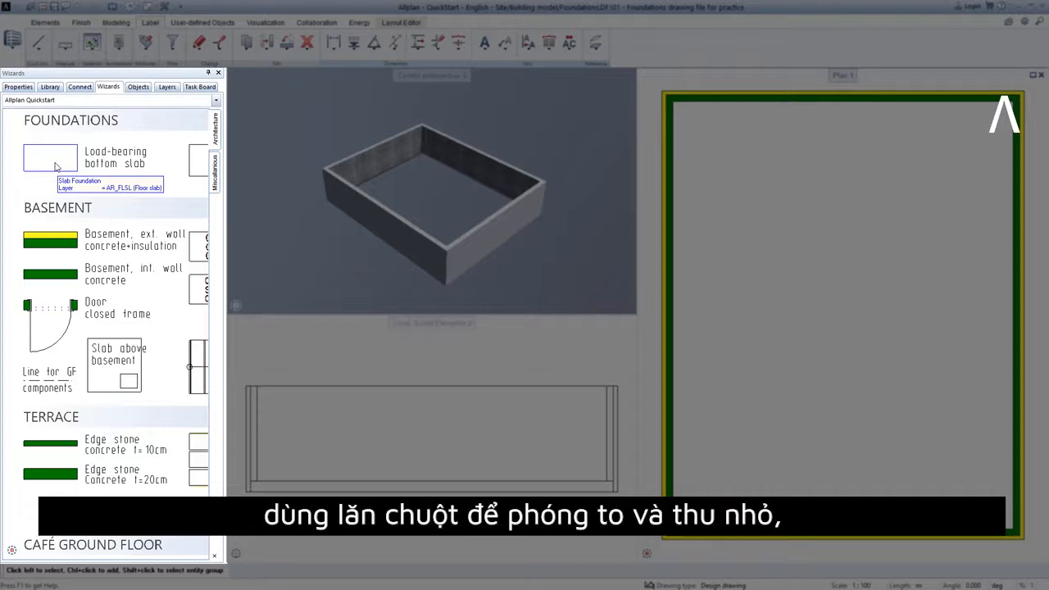
pyautogui.scroll(1, 55, 166)
pyautogui.scroll(-3, 56, 172)
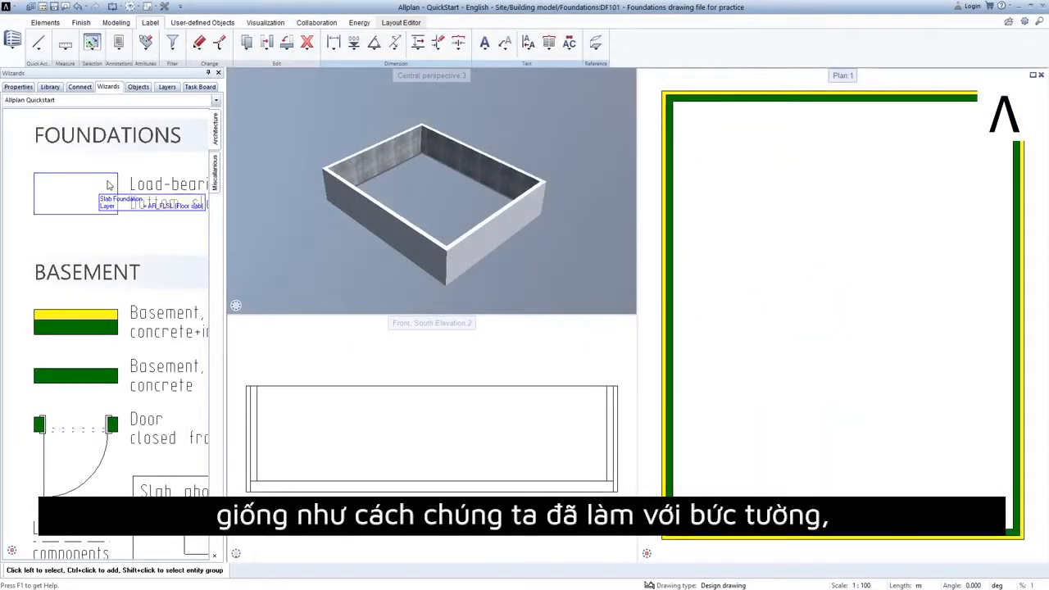
pyautogui.rightClick(109, 185)
pyautogui.rightClick(108, 186)
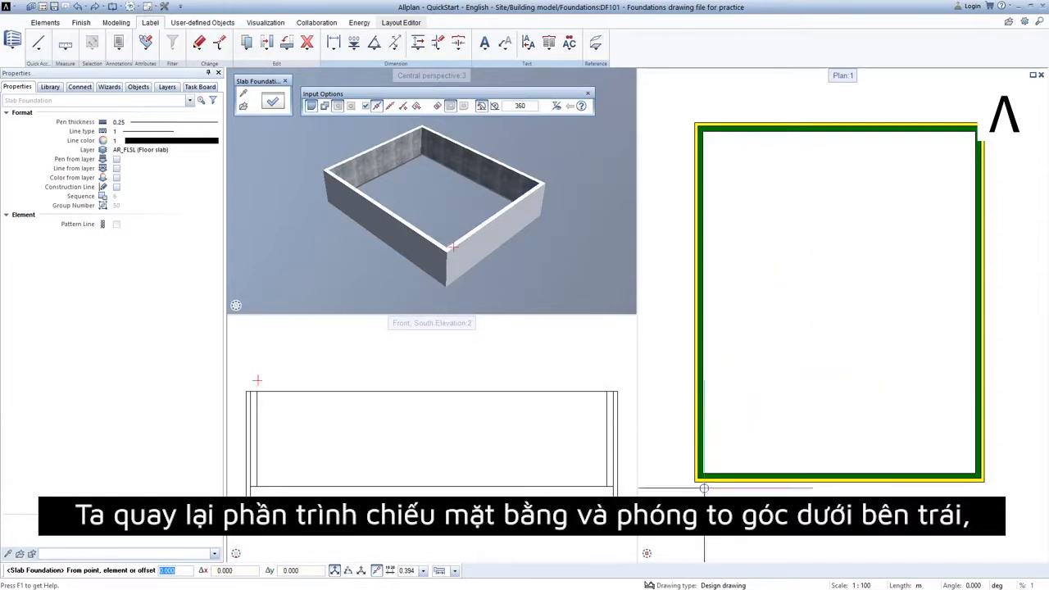
pyautogui.scroll(5, 706, 481)
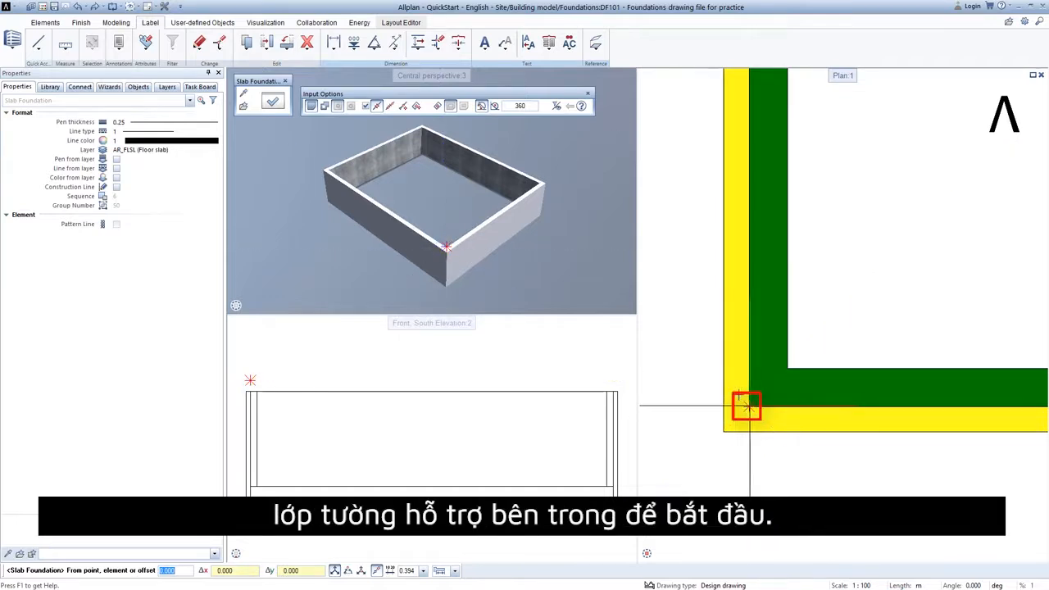
pyautogui.click(747, 405)
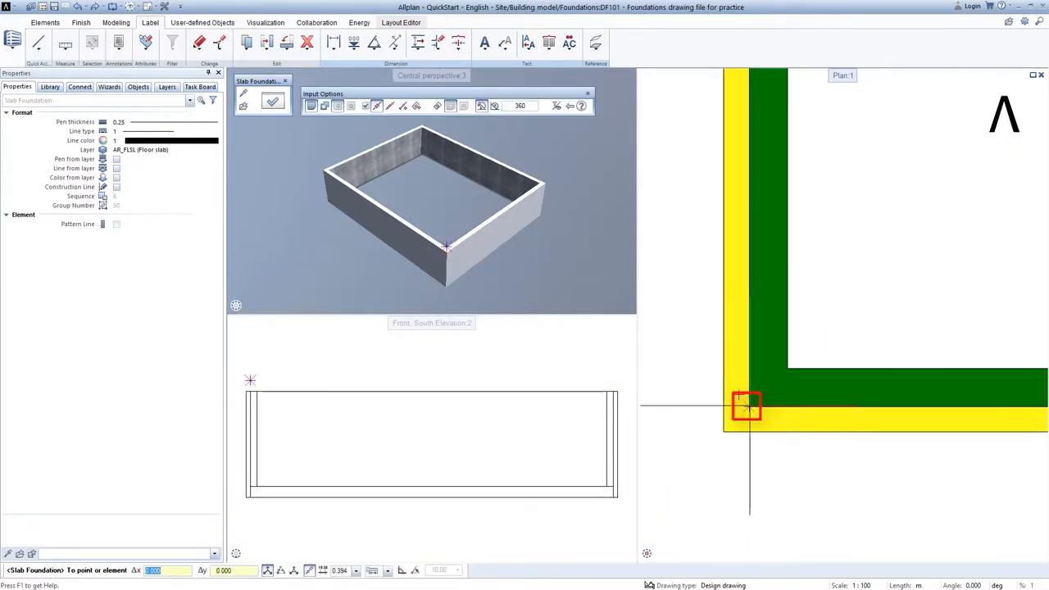
# - Complete the foundation slab at the upper-right outer corner of the concrete wall layer and end the Slab Foundation tool
pyautogui.scroll(-5, 747, 404)
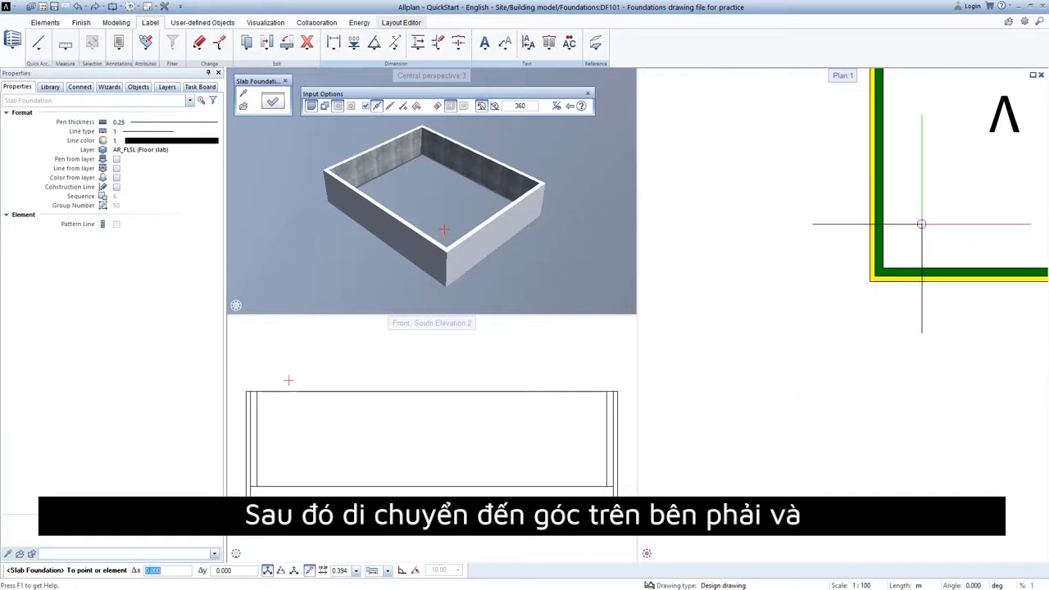
pyautogui.moveTo(748, 405); pyautogui.dragTo(618, 545, button='middle')
pyautogui.scroll(-3, 843, 354)
pyautogui.scroll(5, 927, 238)
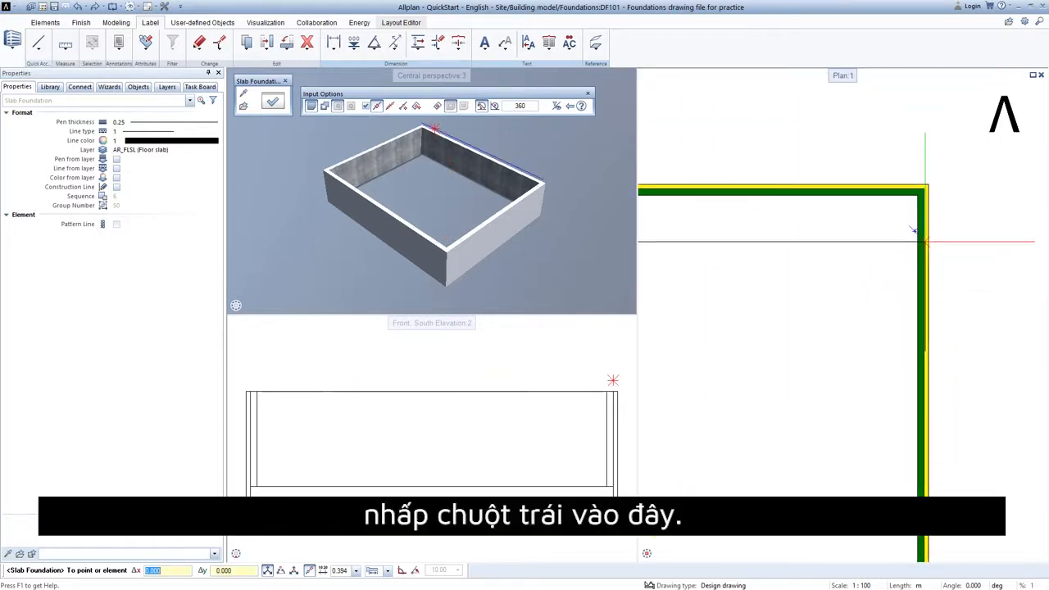
pyautogui.click(915, 149)
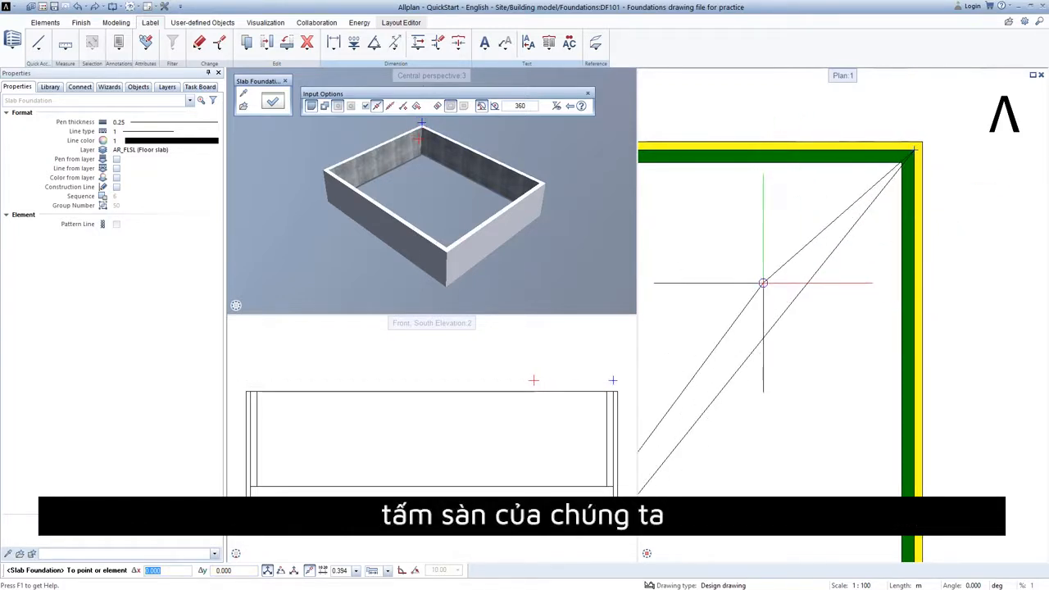
pyautogui.scroll(-2, 766, 282)
pyautogui.scroll(-3, 766, 286)
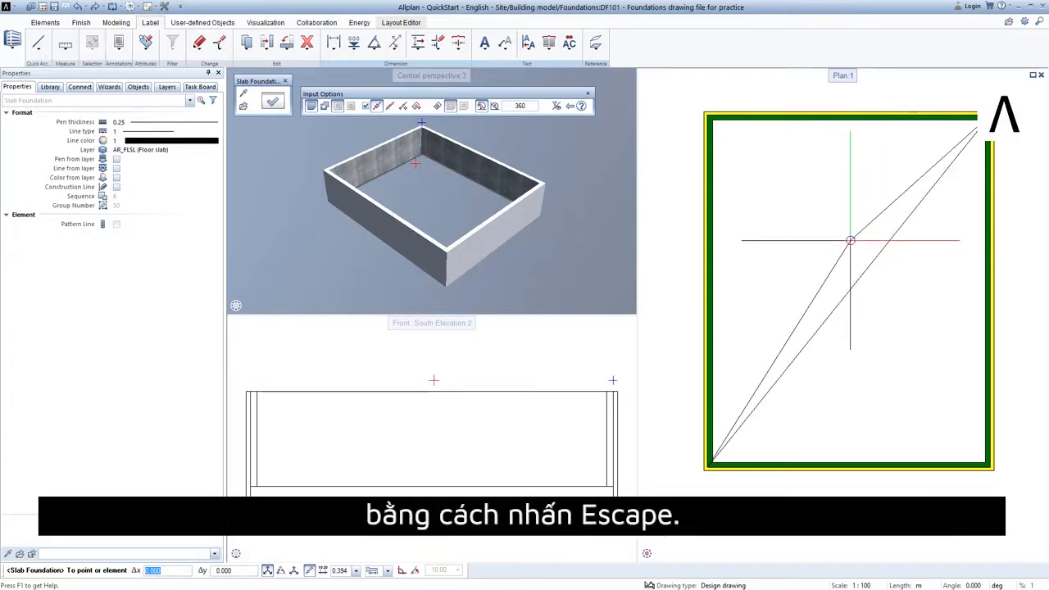
pyautogui.press('Escape')
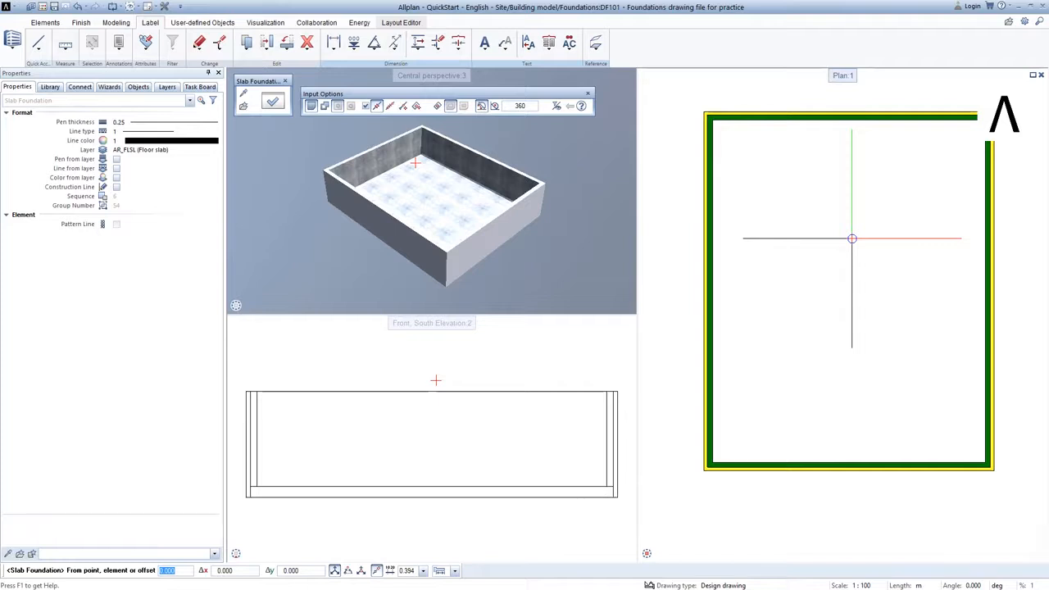
pyautogui.press('Escape')
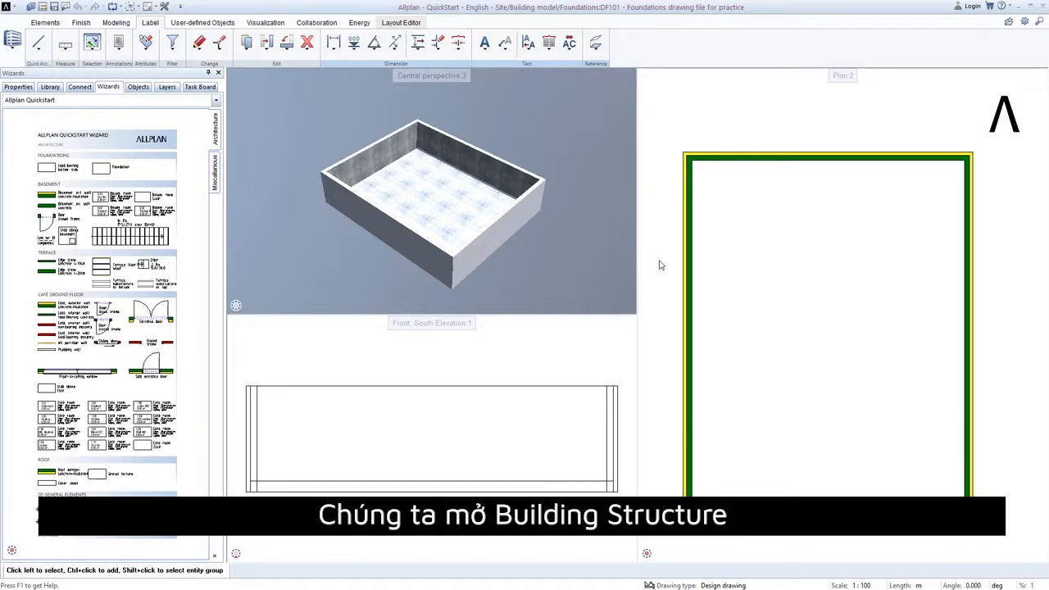
# - Make drawing file 116, slab above Basement drawing file for practice, current and adopt the Slab above basement from the wizard
pyautogui.click(41, 6)
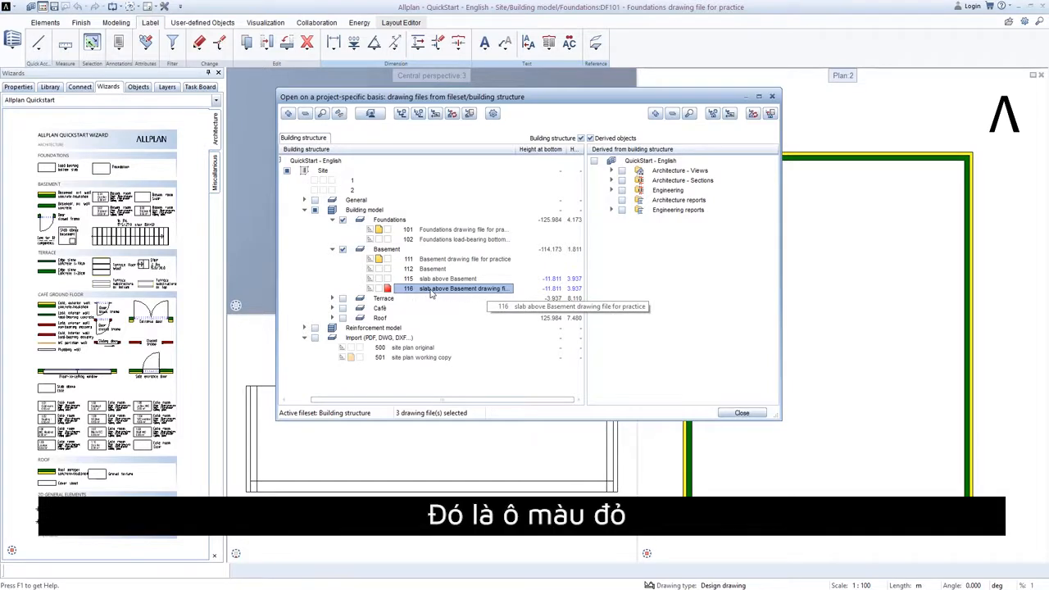
pyautogui.click(740, 412)
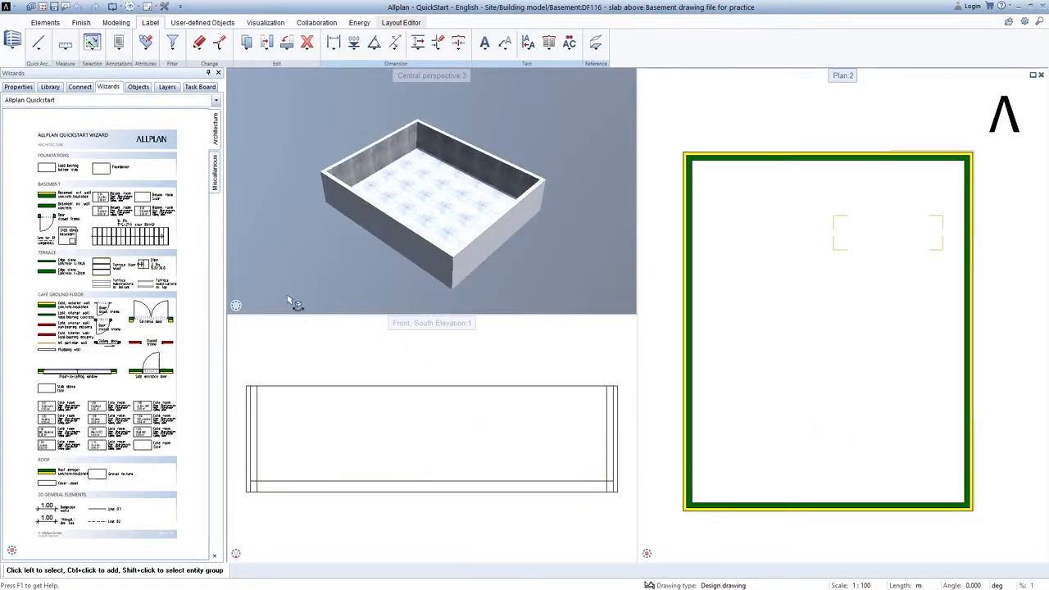
pyautogui.scroll(3, 69, 244)
pyautogui.scroll(4, 69, 244)
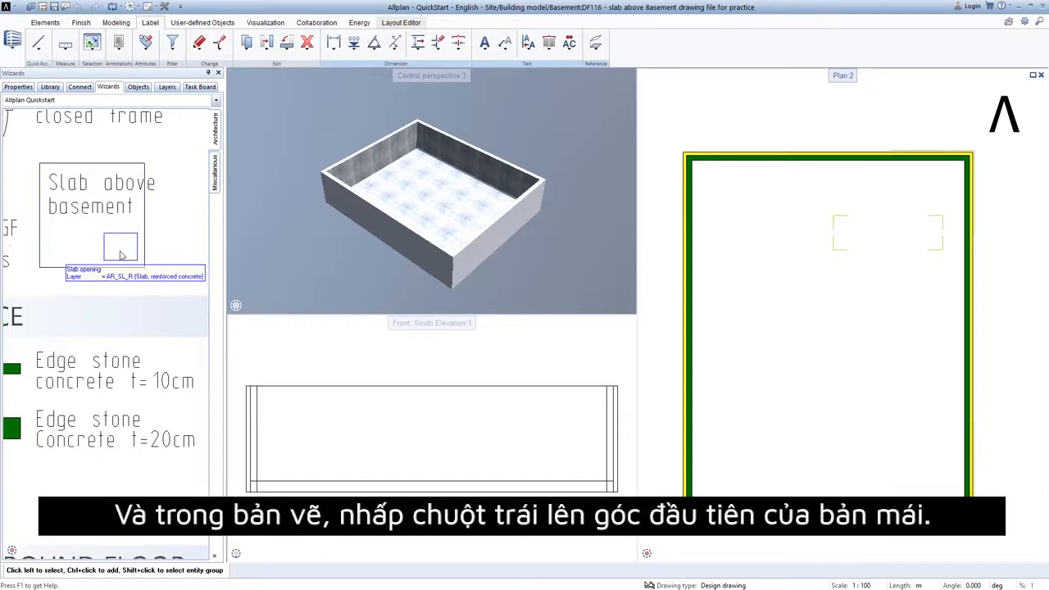
pyautogui.doubleClick(78, 245)
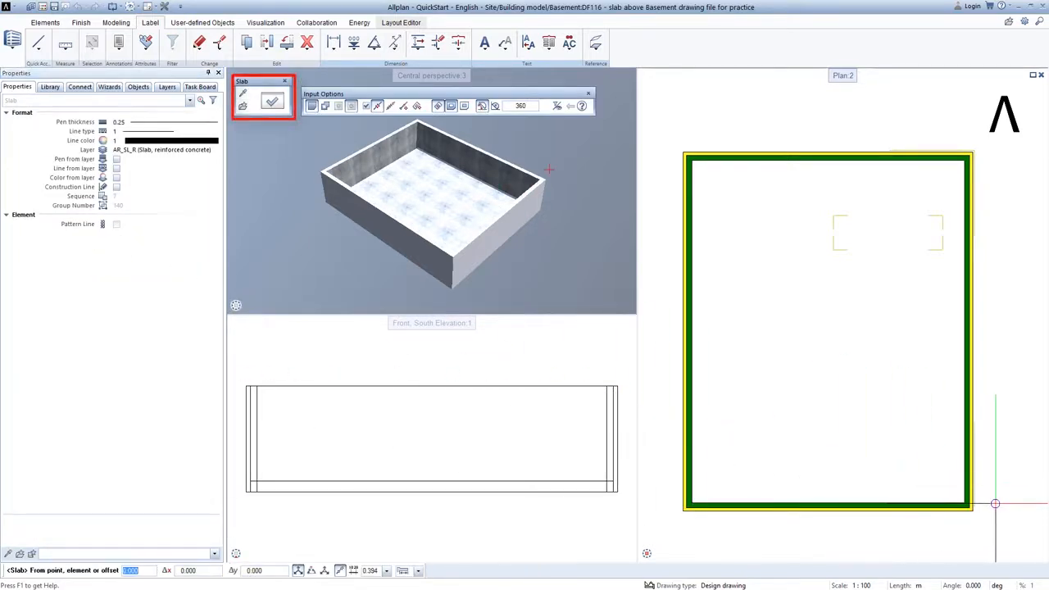
# - Draw the slab in plan from the lower-right outer corner of the concrete wall layer to the marked far upper-left corner beyond the basement
pyautogui.scroll(4, 959, 485)
pyautogui.click(957, 485)
pyautogui.scroll(-5, 911, 470)
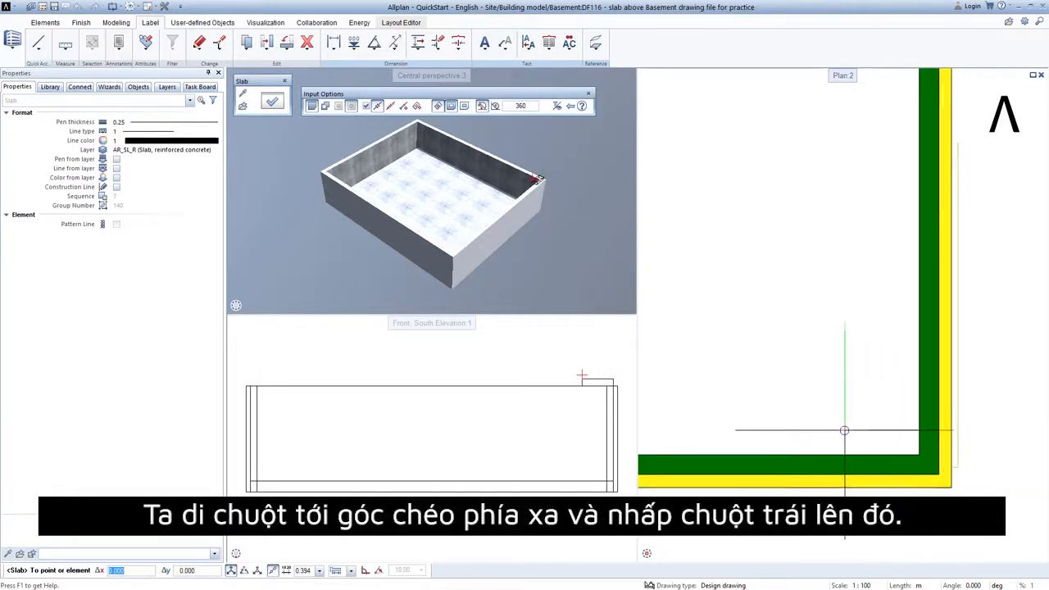
pyautogui.moveTo(916, 450); pyautogui.dragTo(1047, 505, button='middle')
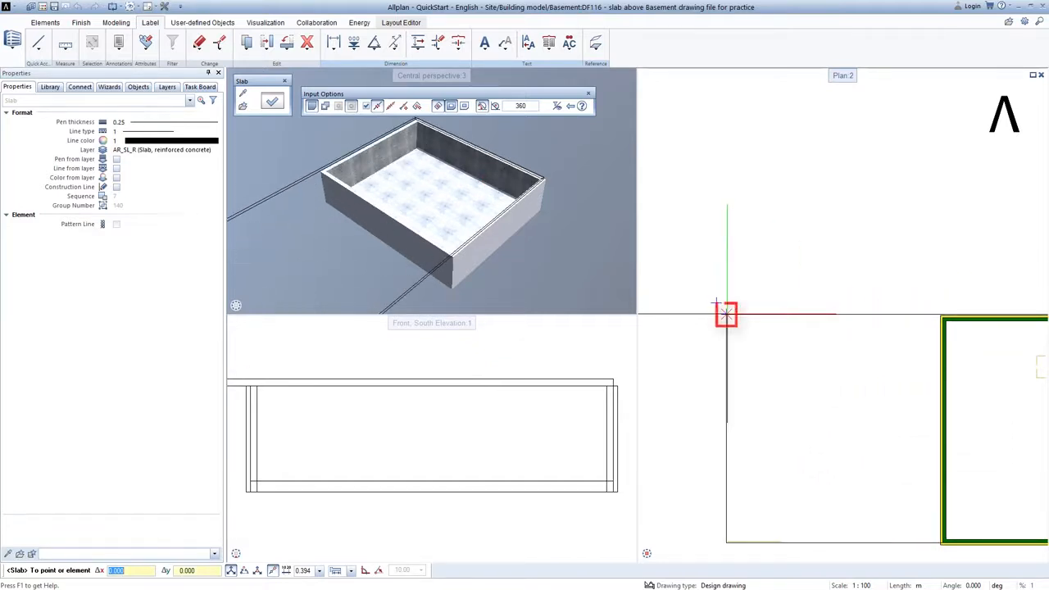
pyautogui.click(726, 313)
pyautogui.press('Escape')
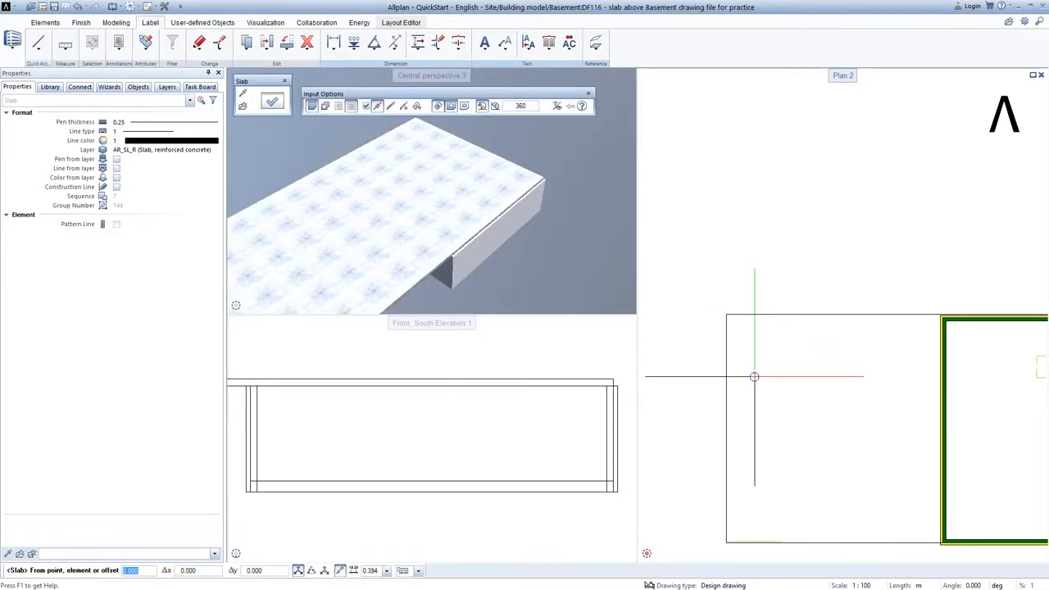
pyautogui.press('Escape')
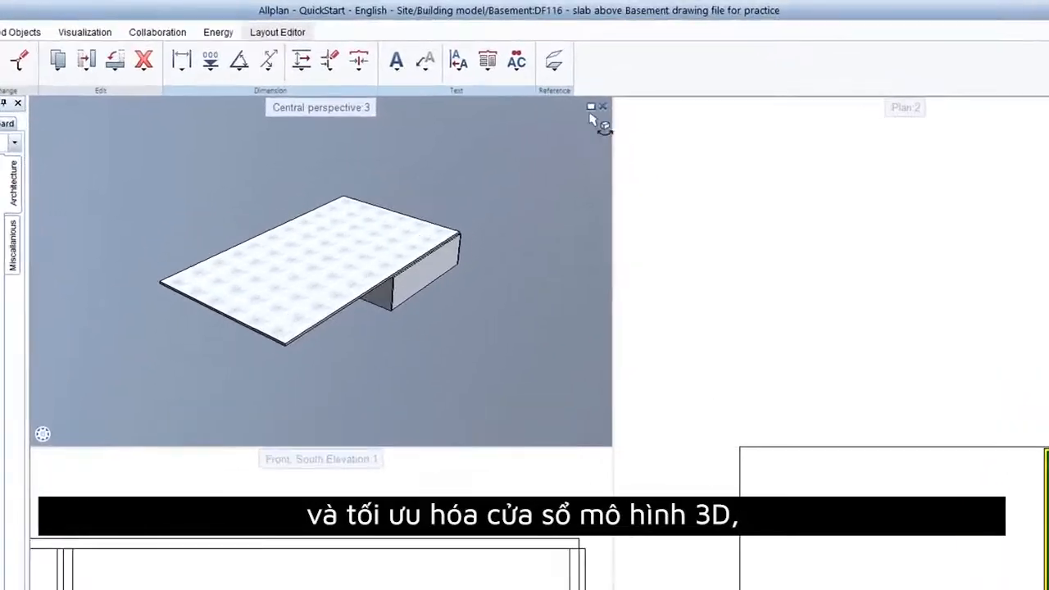
# - Maximize the central perspective viewport and rotate the model to examine the slab above the basement walls
pyautogui.click(563, 137)
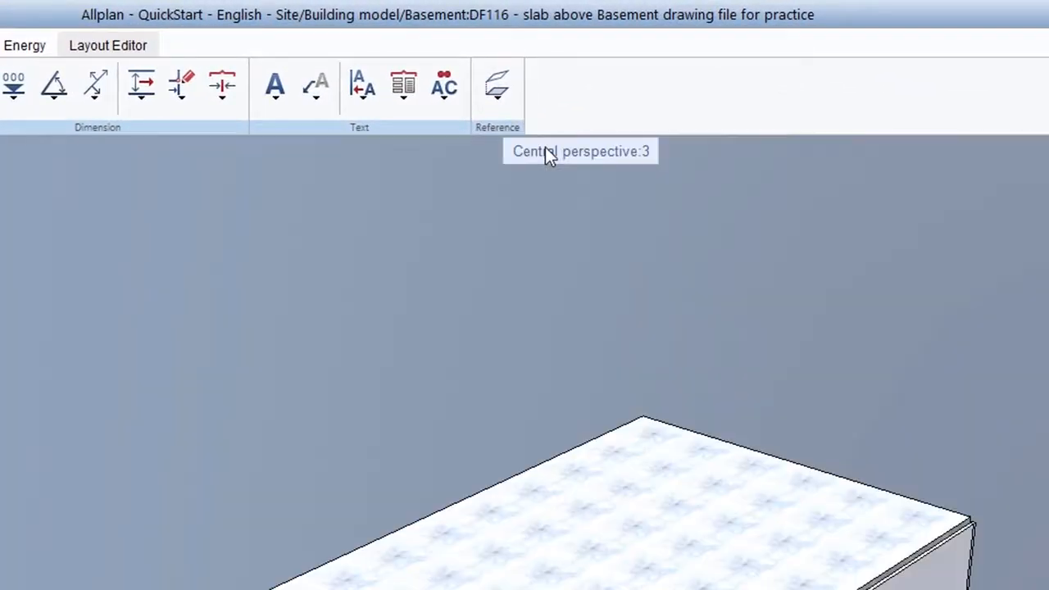
pyautogui.moveTo(828, 373); pyautogui.dragTo(103, 305)
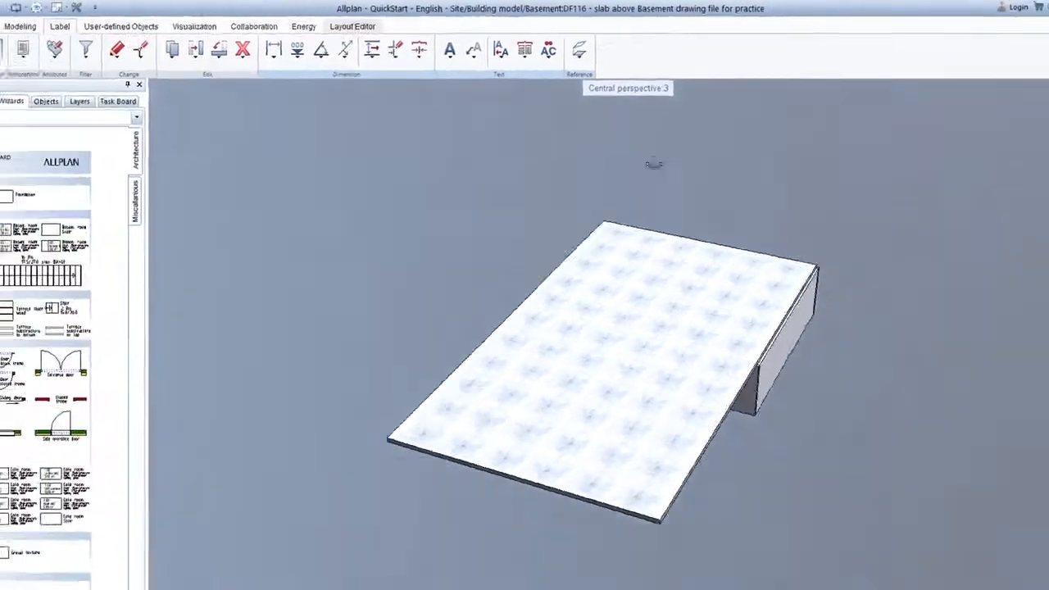
pyautogui.moveTo(397, 153); pyautogui.dragTo(64, 239)
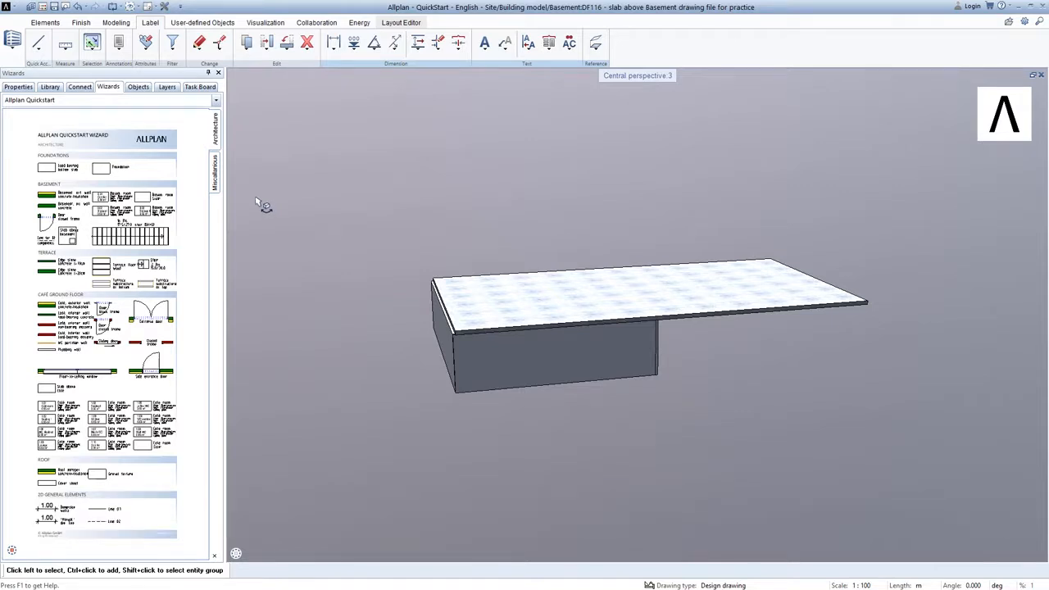
# - Load the favorite "Lesson 4 - complete Basement.xml" into the building structure to open the finished basement's drawing files
pyautogui.click(43, 6)
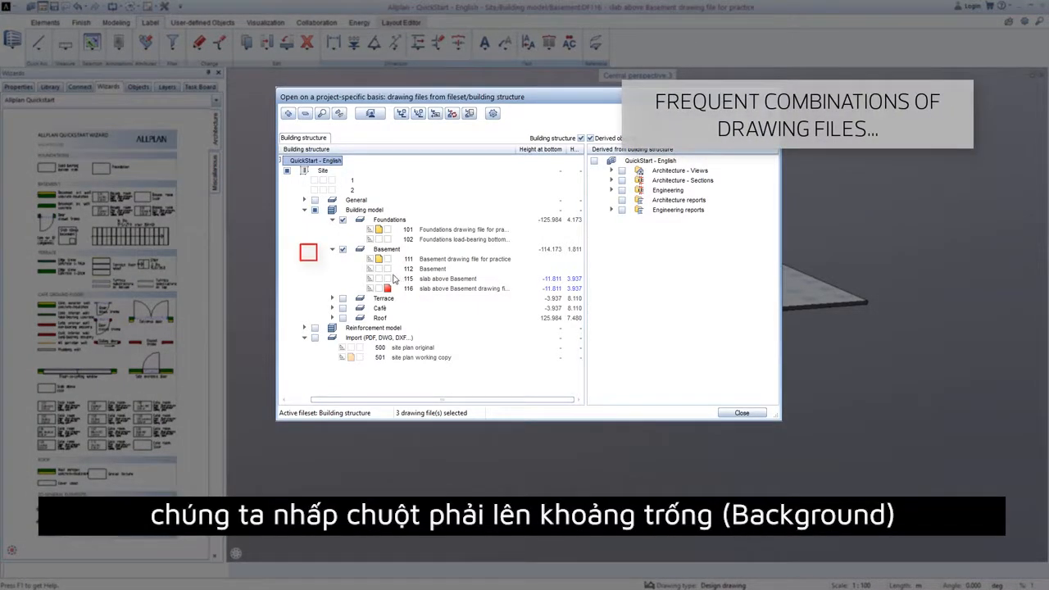
pyautogui.rightClick(315, 259)
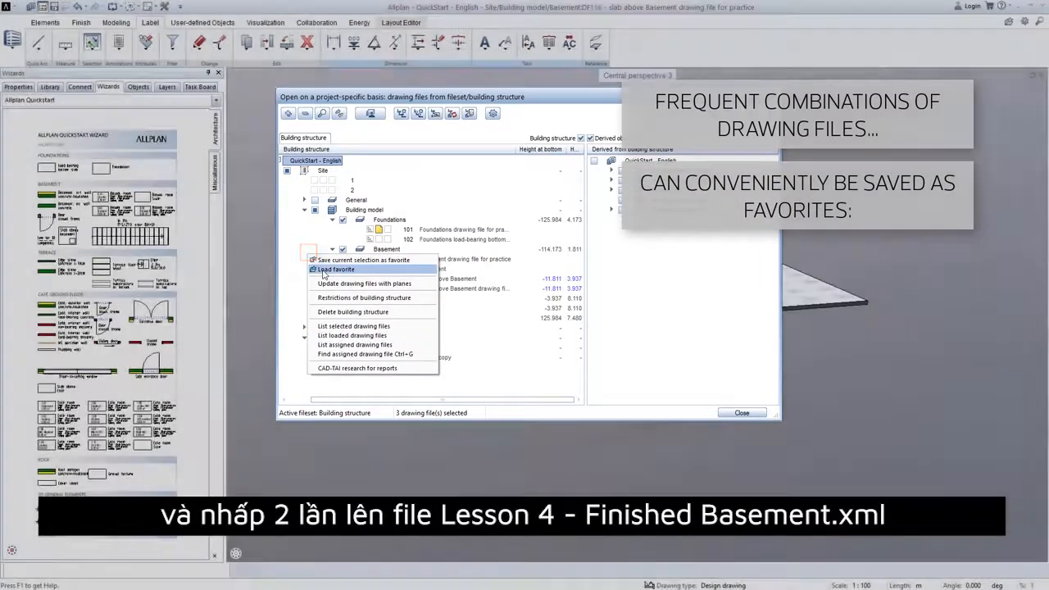
pyautogui.click(324, 270)
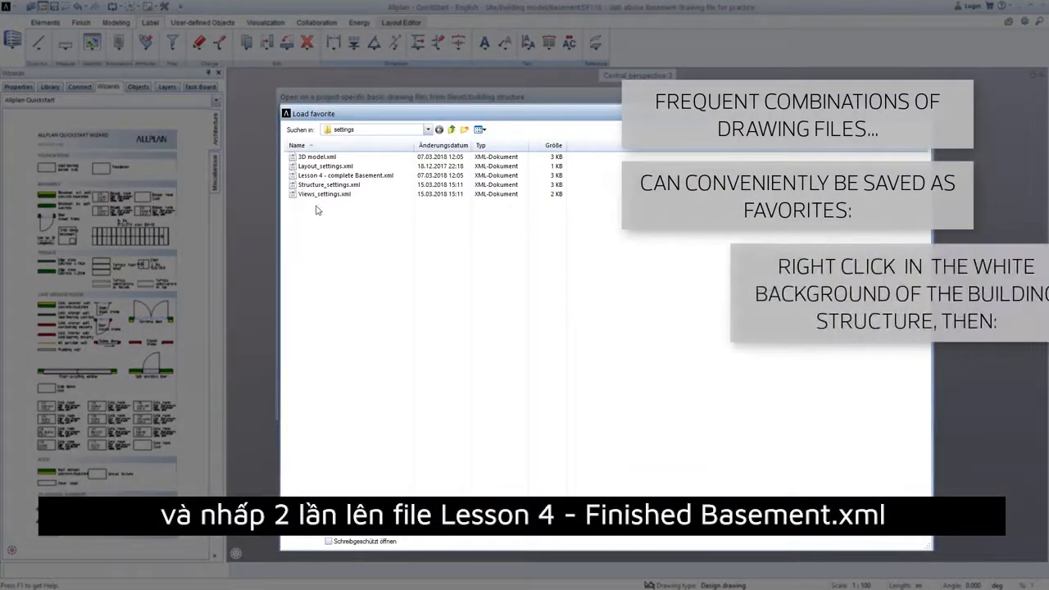
pyautogui.doubleClick(318, 175)
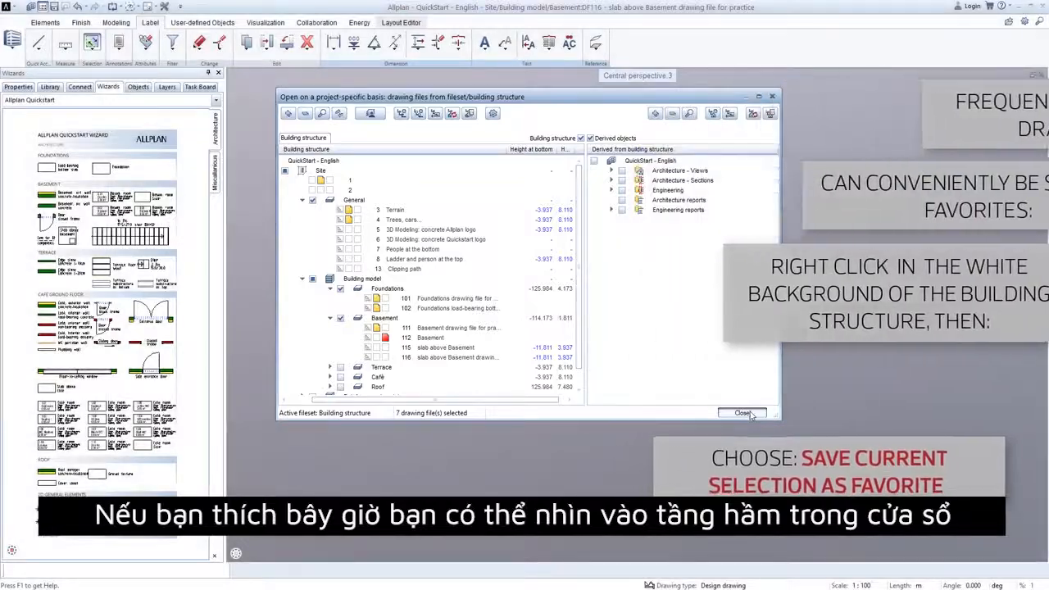
pyautogui.click(742, 412)
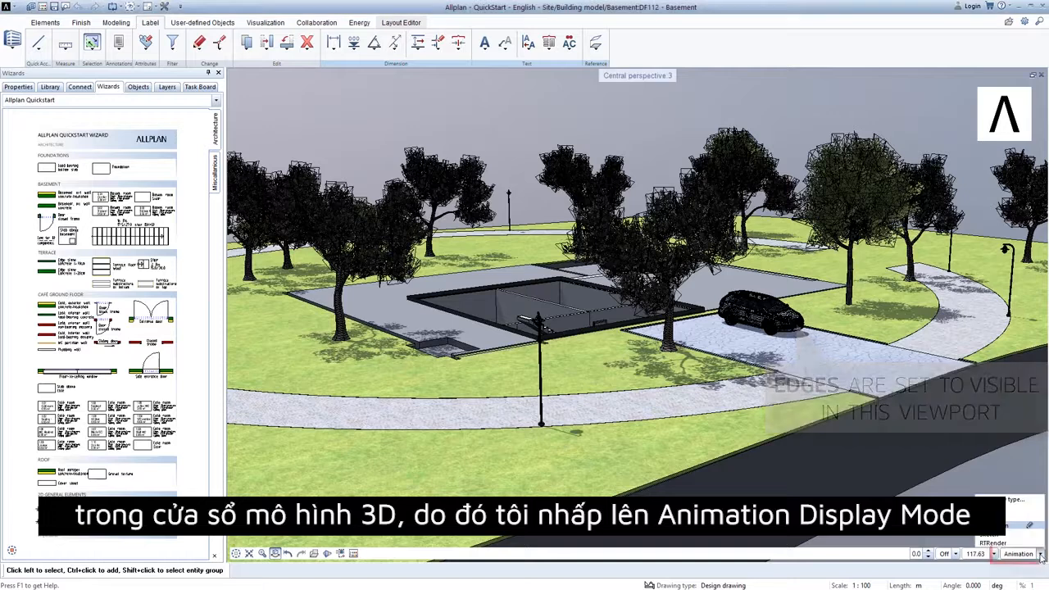
# - Turn off Edges in the settings of the Animation view type for the central perspective
pyautogui.click(1040, 554)
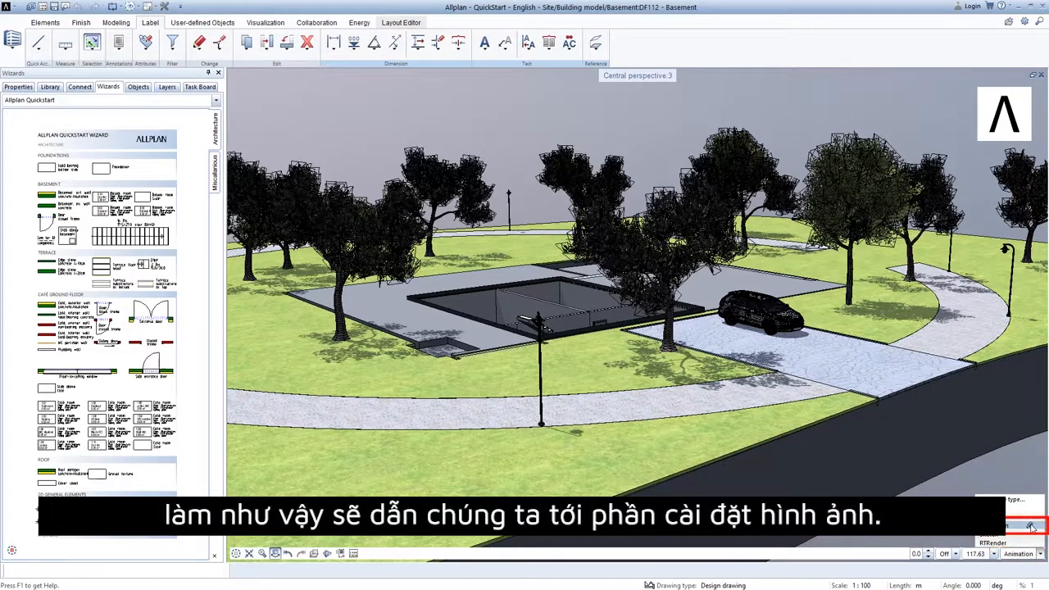
pyautogui.click(1030, 526)
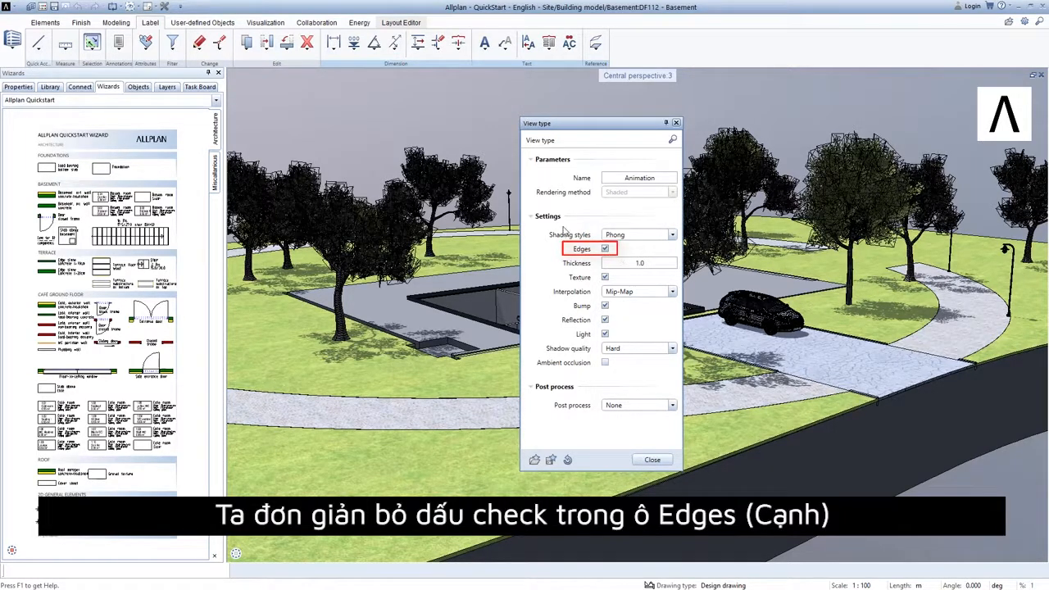
pyautogui.click(604, 250)
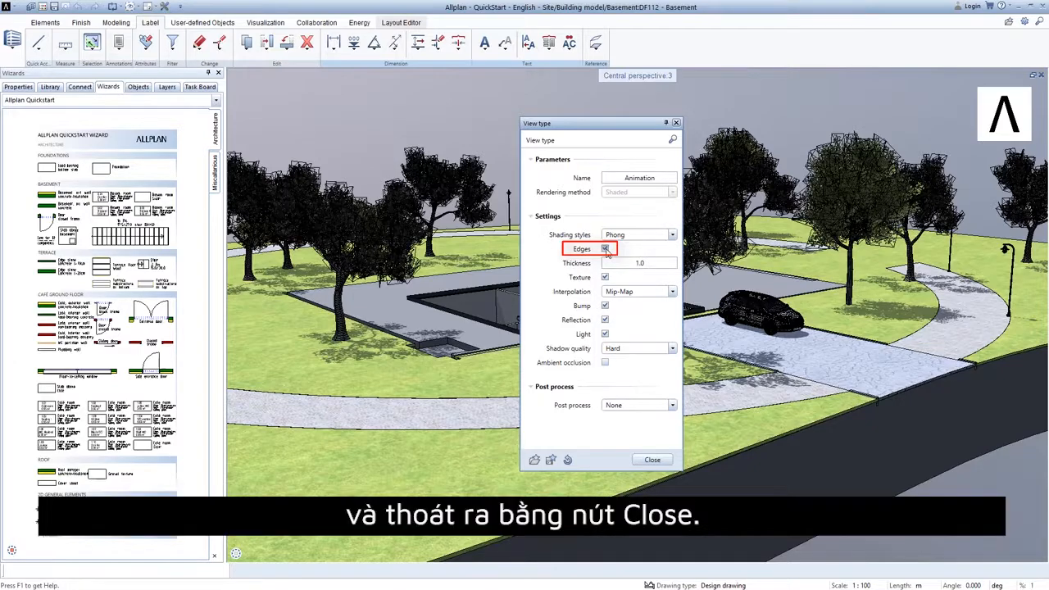
pyautogui.click(652, 459)
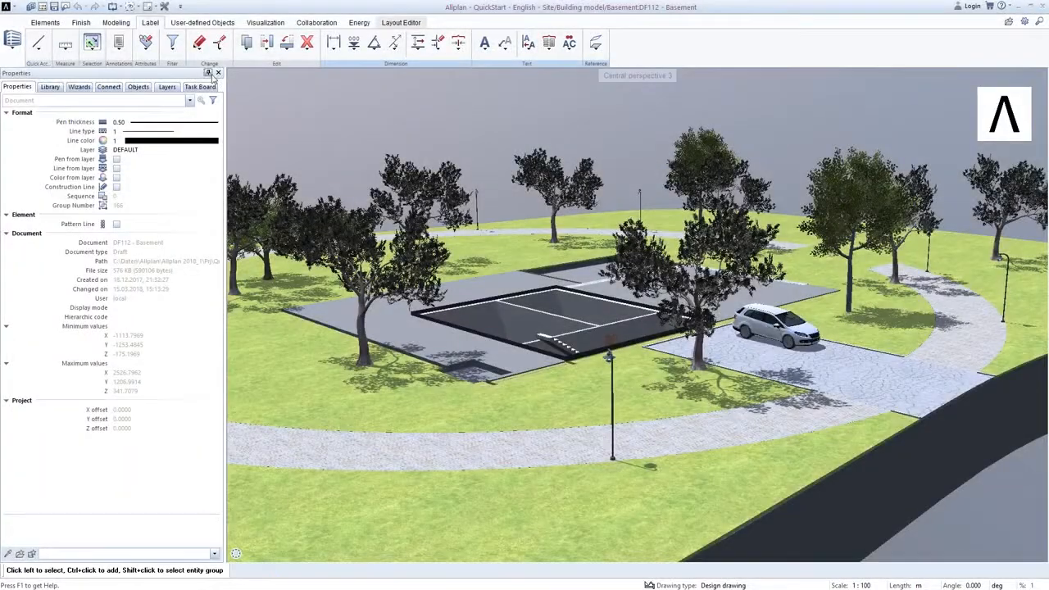
# - Collapse the docked palettes to enlarge the viewport and rotate the model to examine the finished basement's rooms and staircase from above
pyautogui.click(209, 74)
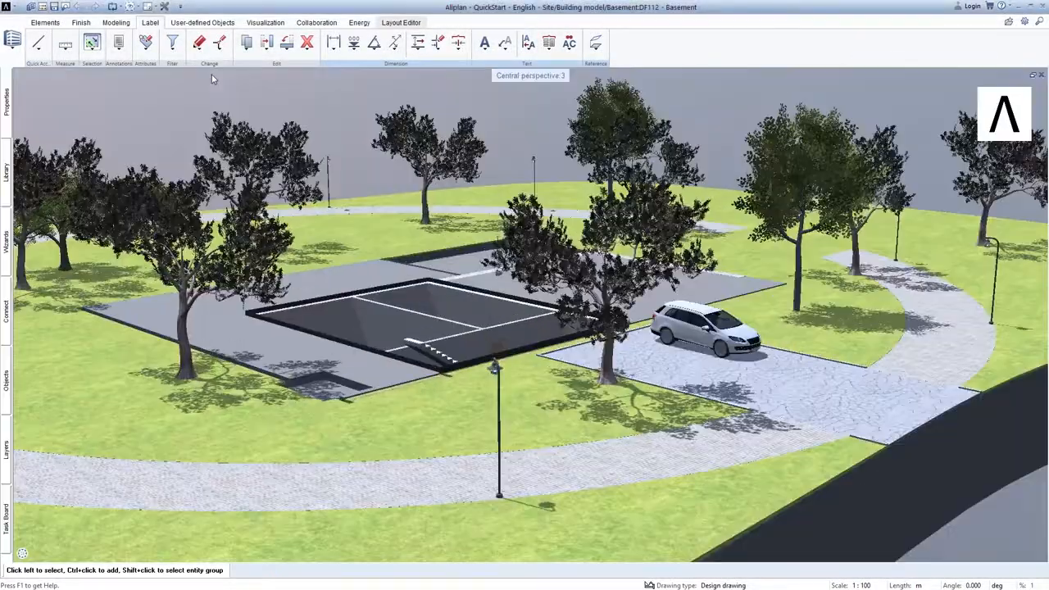
pyautogui.moveTo(706, 408); pyautogui.dragTo(215, 372)
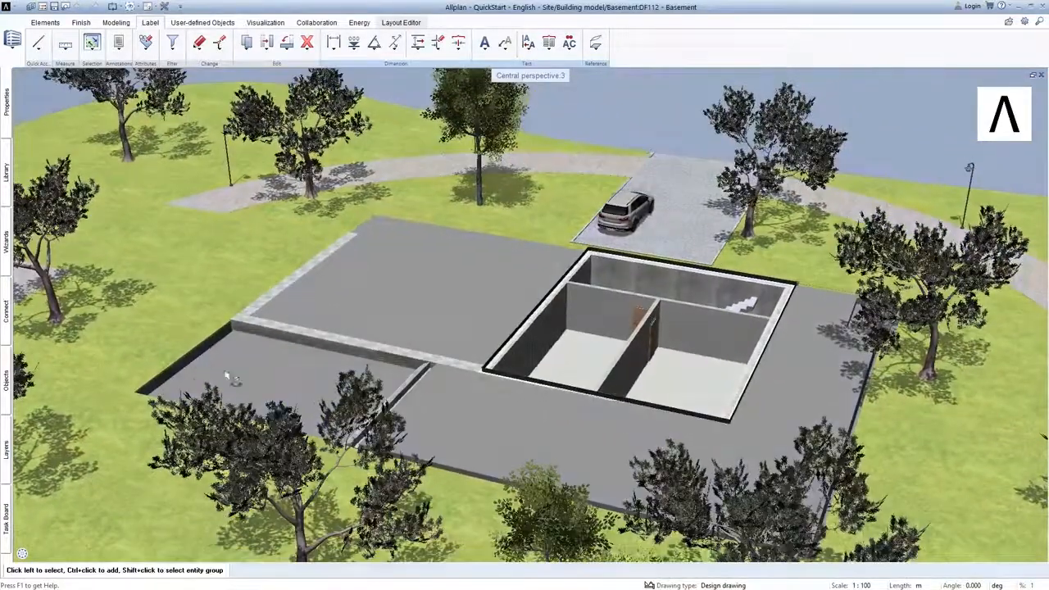
pyautogui.scroll(3, 632, 357)
pyautogui.moveTo(725, 344); pyautogui.dragTo(303, 307)
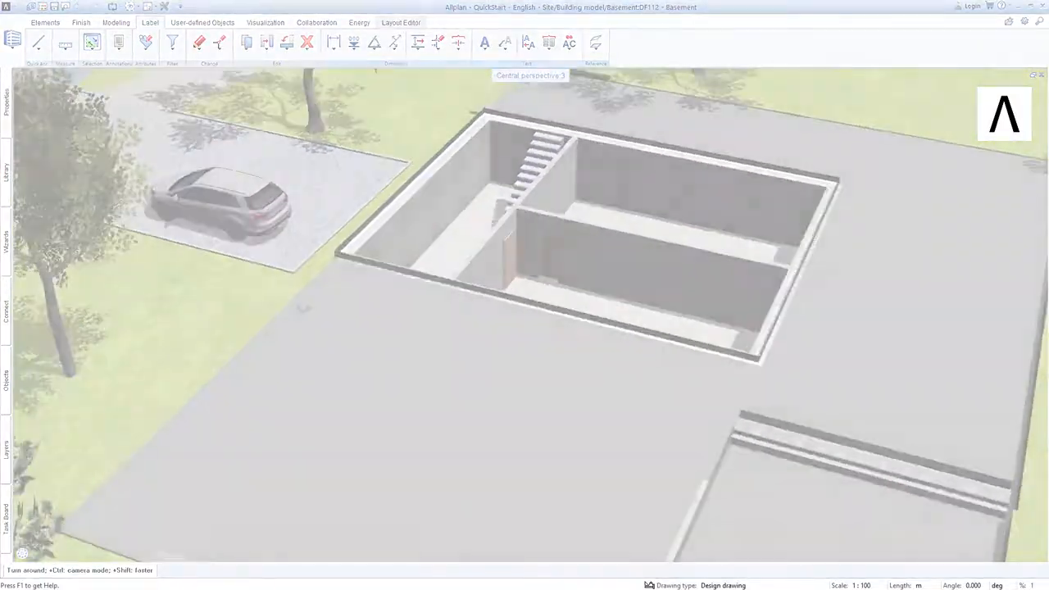